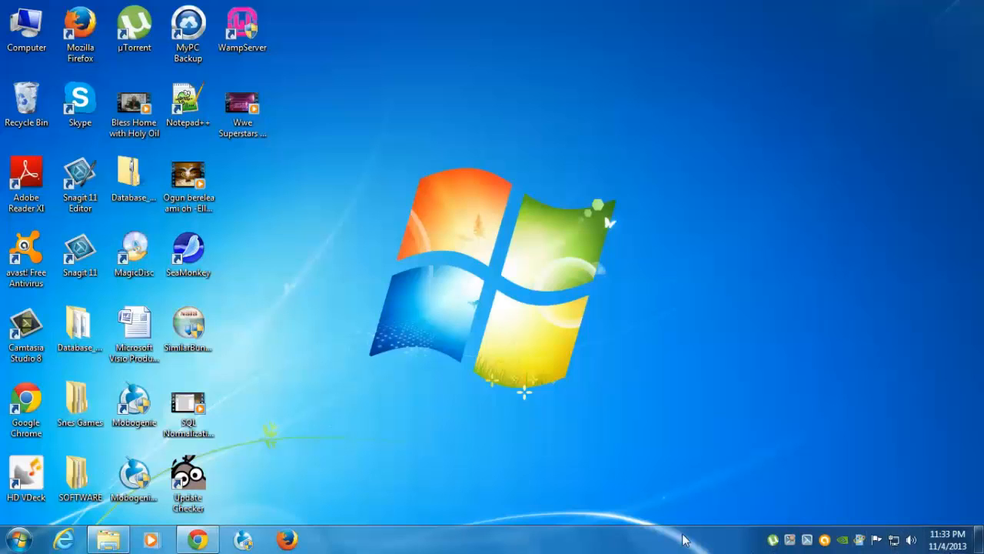
{"action": "left_click", "coordinate": [197, 539]}
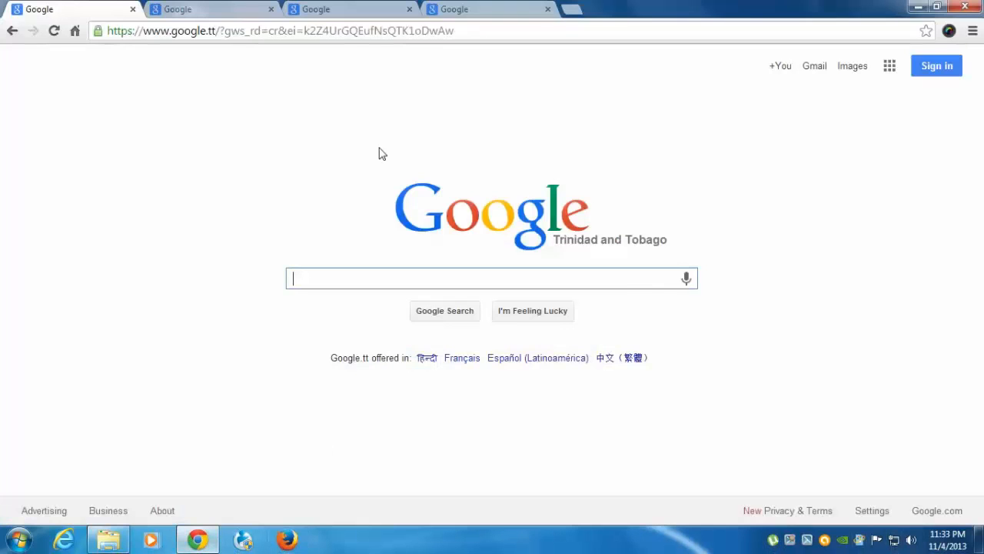
{"action": "left_click", "coordinate": [346, 31]}
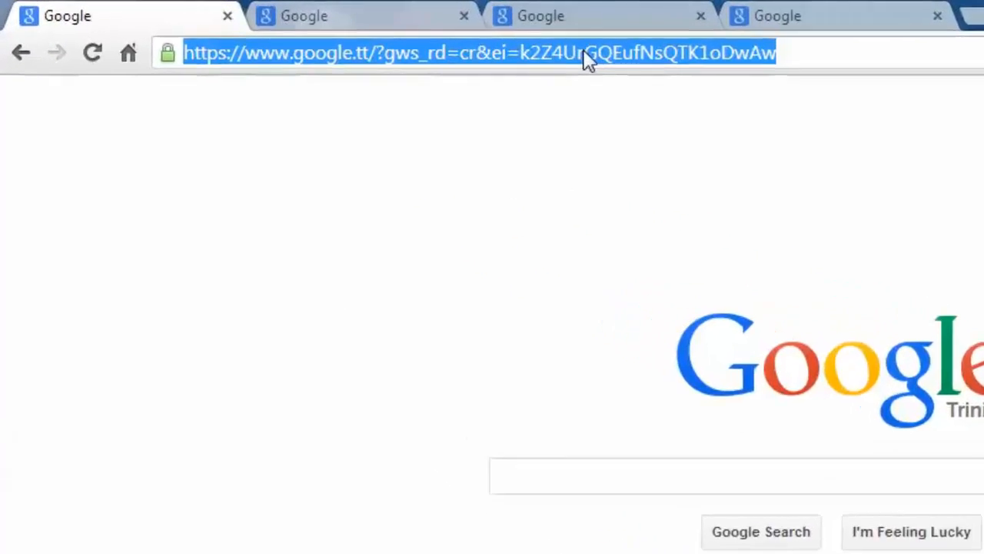
{"action": "type", "text": "http"}
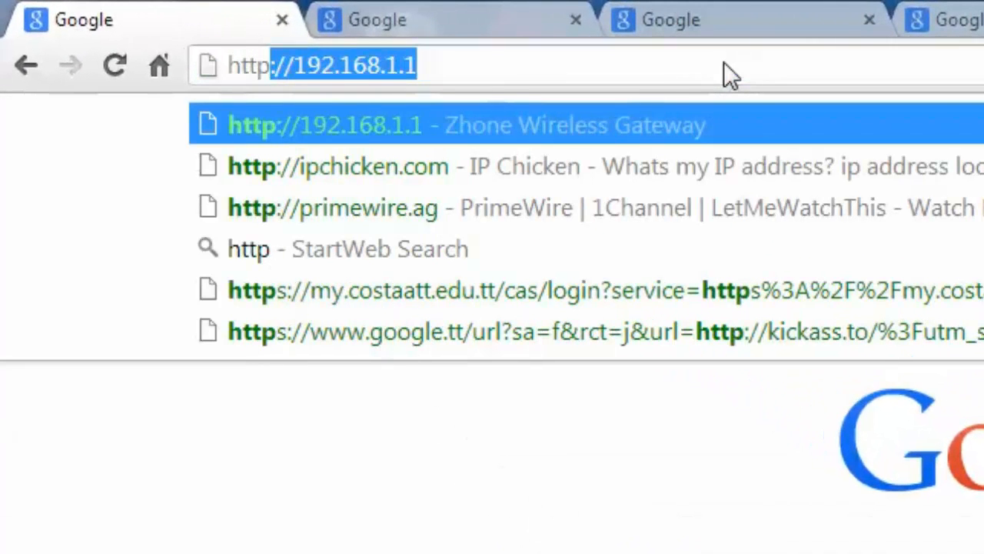
{"action": "type", "text": "://file"}
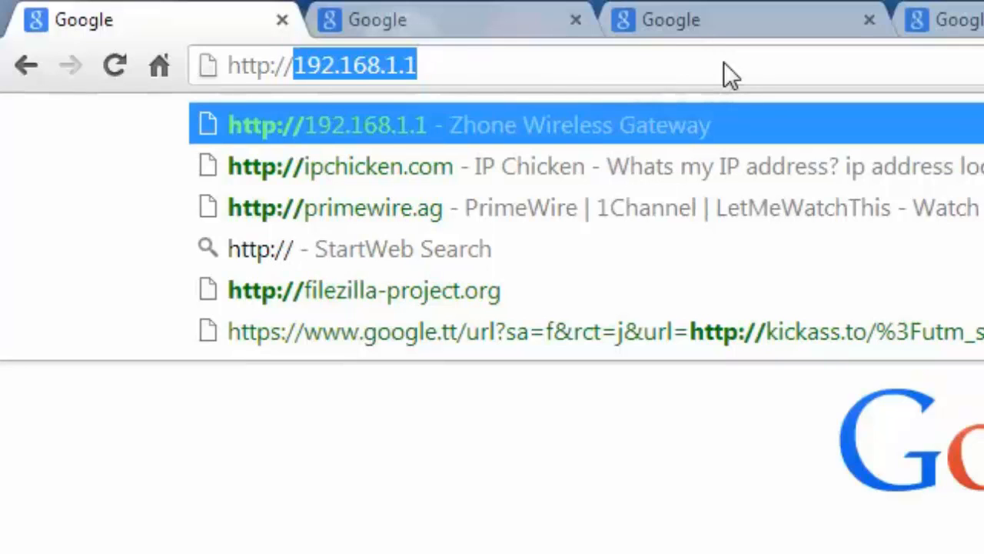
{"action": "type", "text": "zilla"}
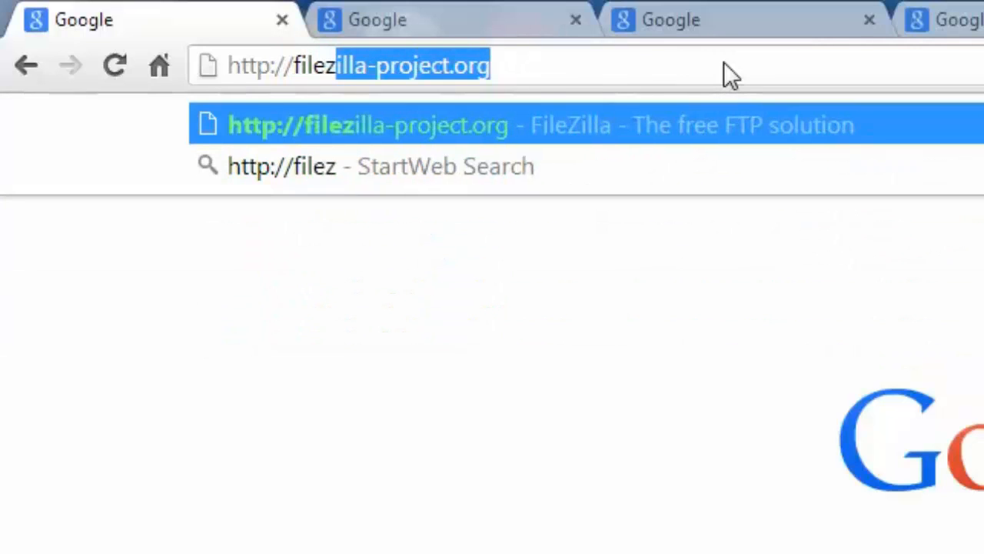
{"action": "type", "text": "-"}
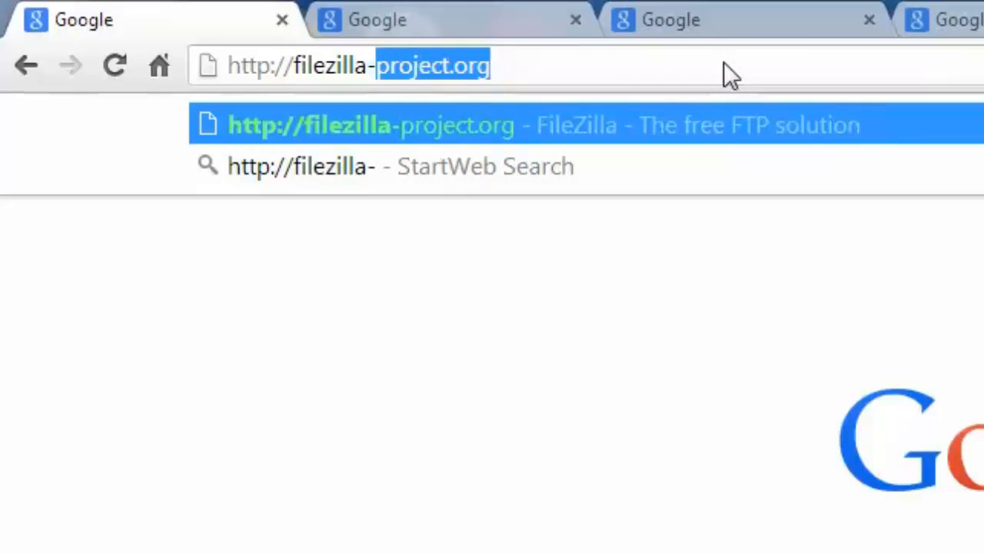
{"action": "type", "text": "project."}
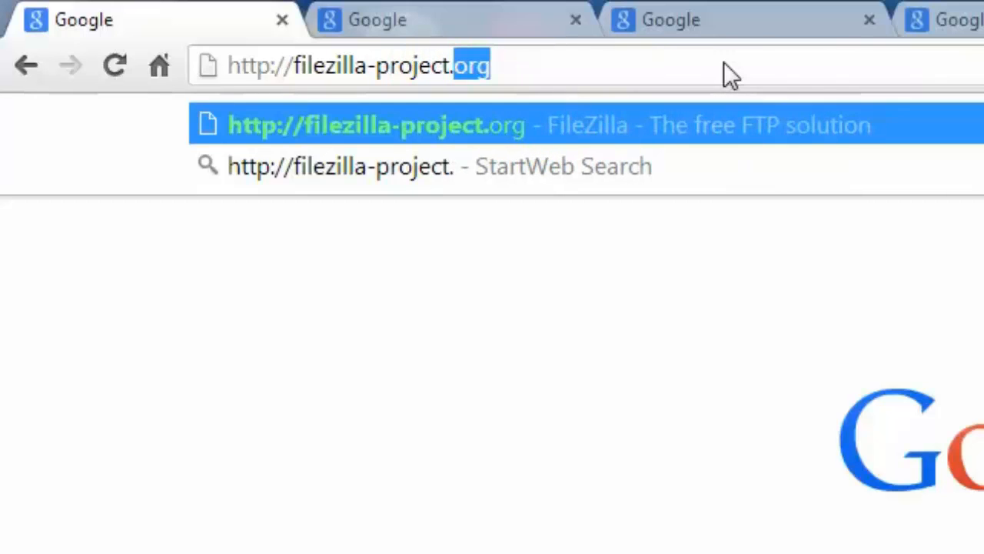
{"action": "type", "text": "org"}
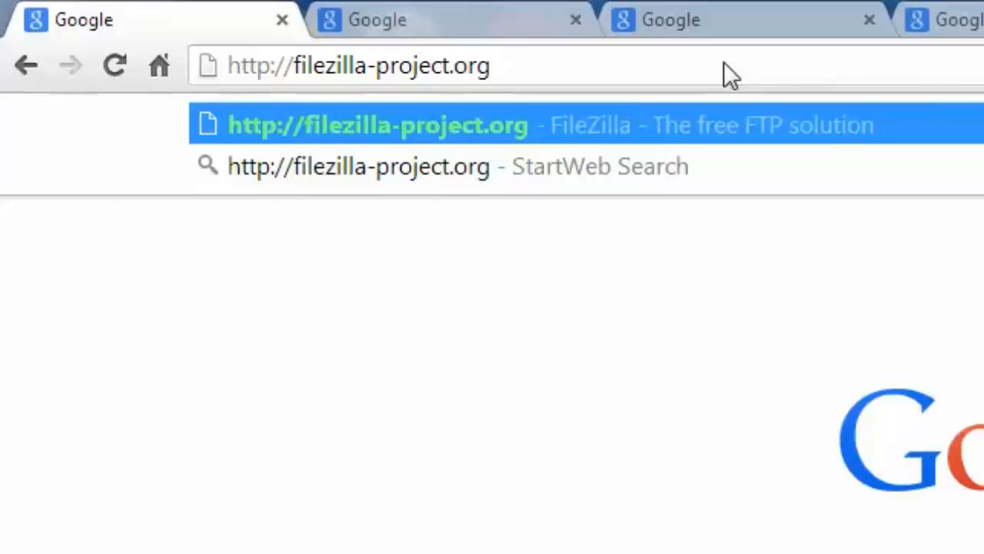
{"action": "type", "text": "/"}
{"action": "key", "text": "Return"}
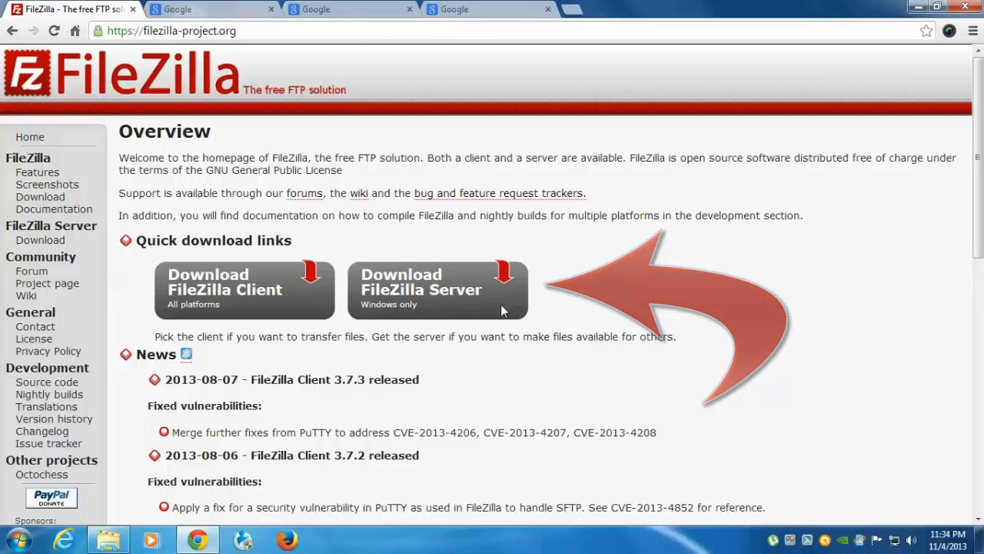
Download the FileZilla Server installer for Windows and set the download to open when done.
{"action": "left_click", "coordinate": [442, 301]}
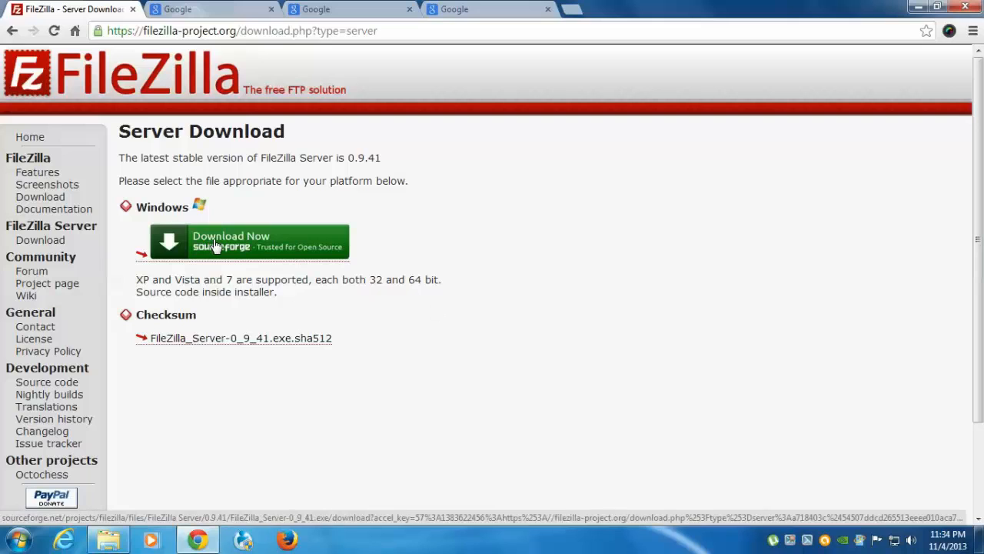
{"action": "left_click", "coordinate": [216, 245]}
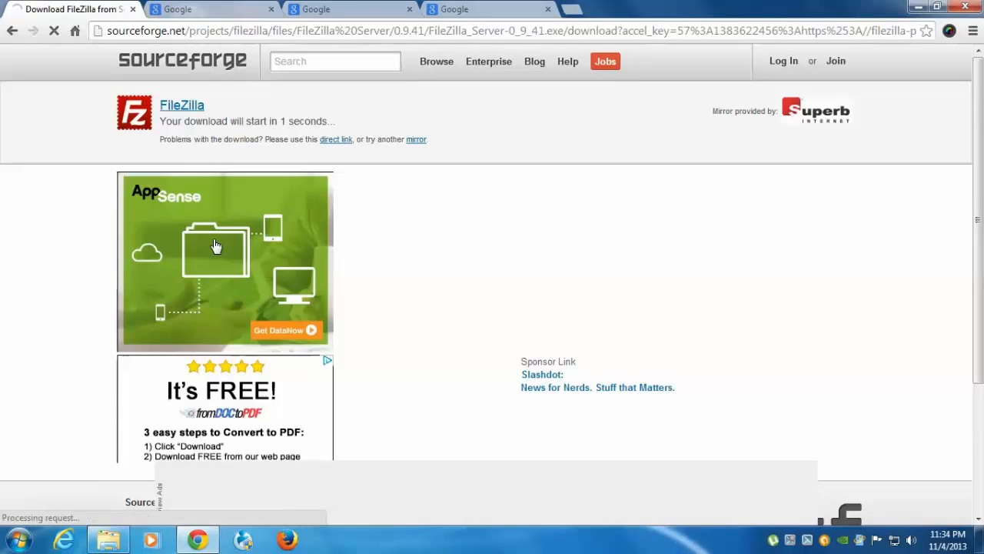
{"action": "left_click", "coordinate": [144, 509]}
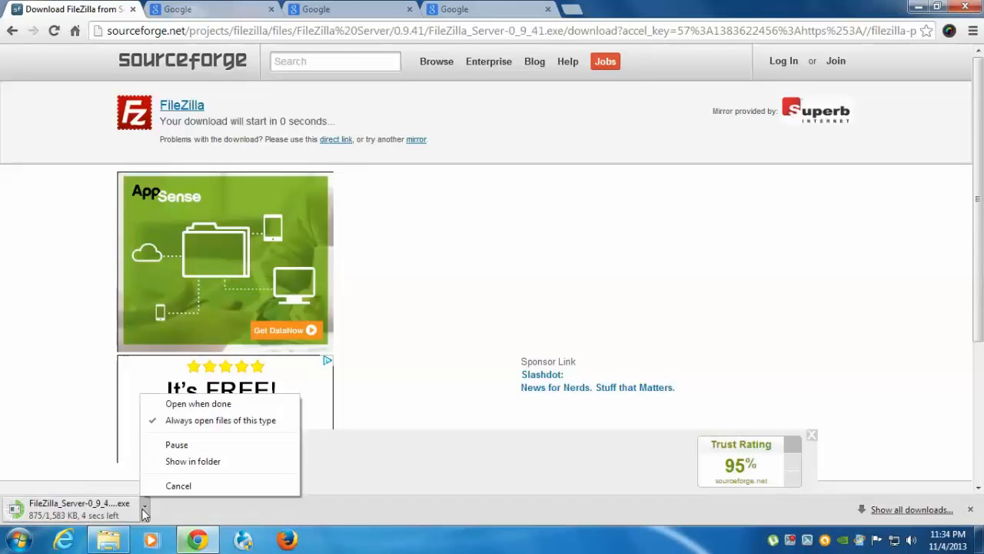
{"action": "left_click", "coordinate": [168, 406]}
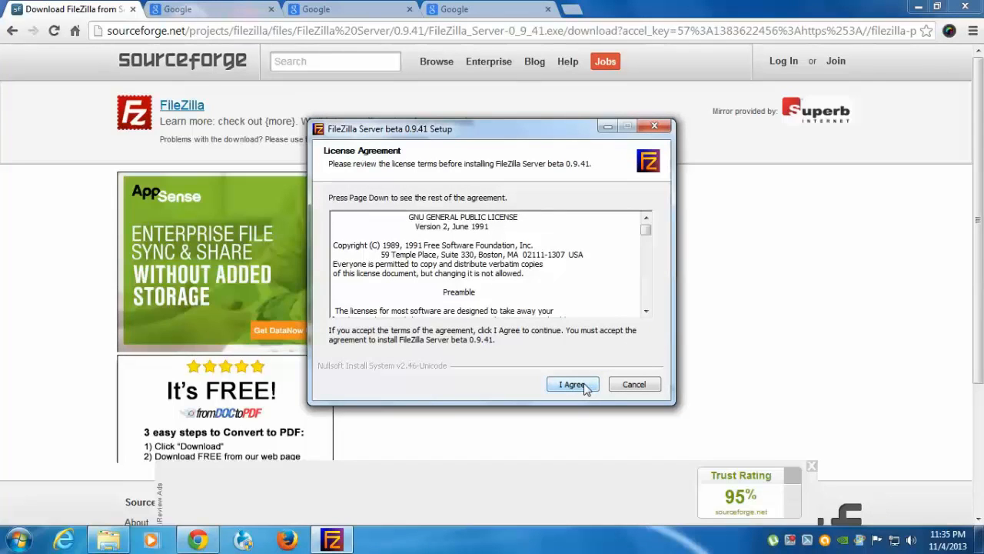
Install FileZilla Server beta 0.9.41, accepting the licence and keeping the default components, folder and startup settings.
{"action": "left_click", "coordinate": [585, 388]}
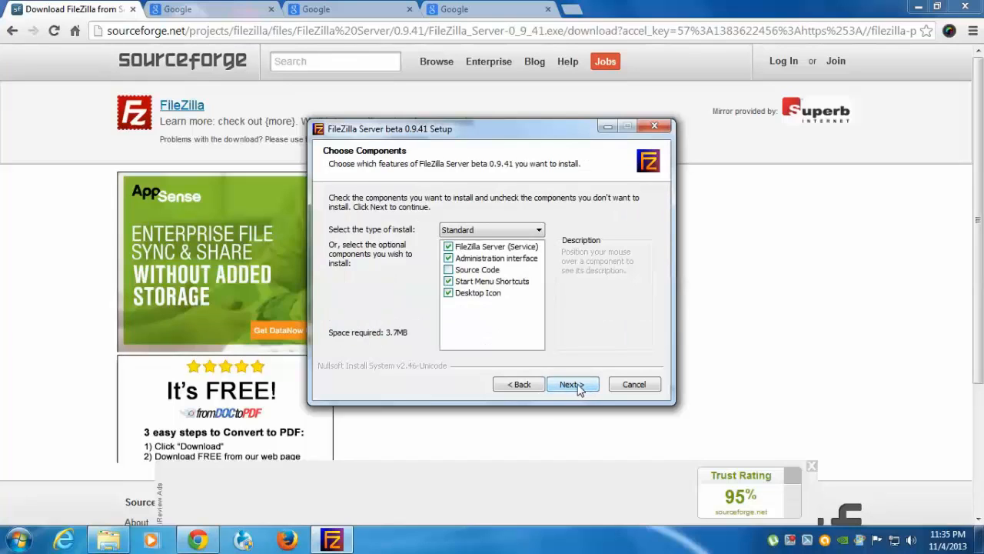
{"action": "left_click", "coordinate": [573, 385]}
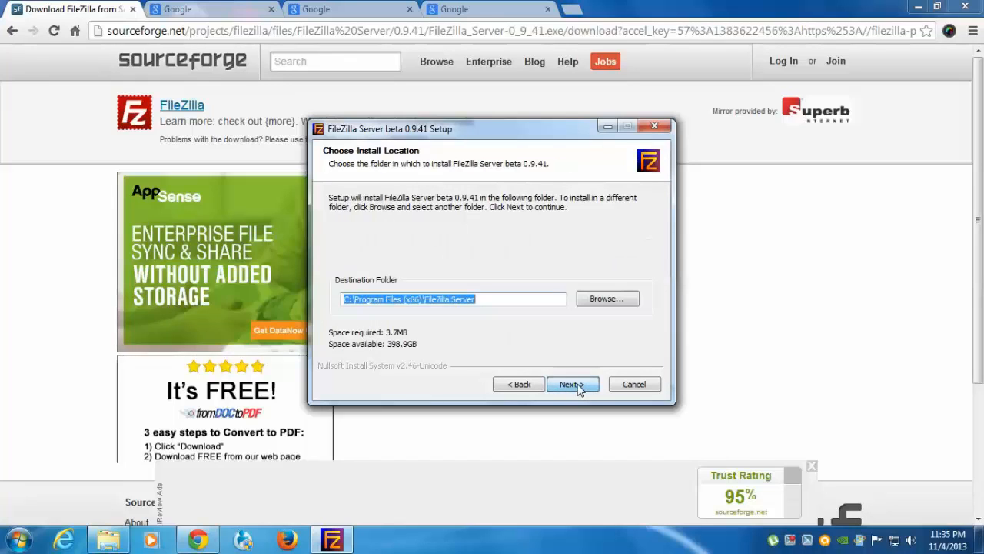
{"action": "left_click", "coordinate": [573, 384]}
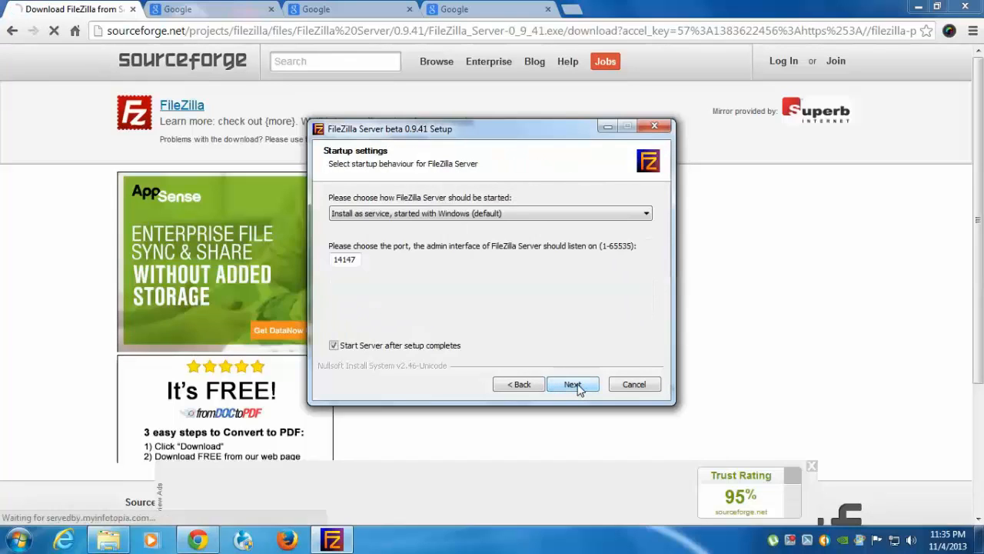
{"action": "left_click", "coordinate": [573, 384]}
{"action": "left_click", "coordinate": [577, 386]}
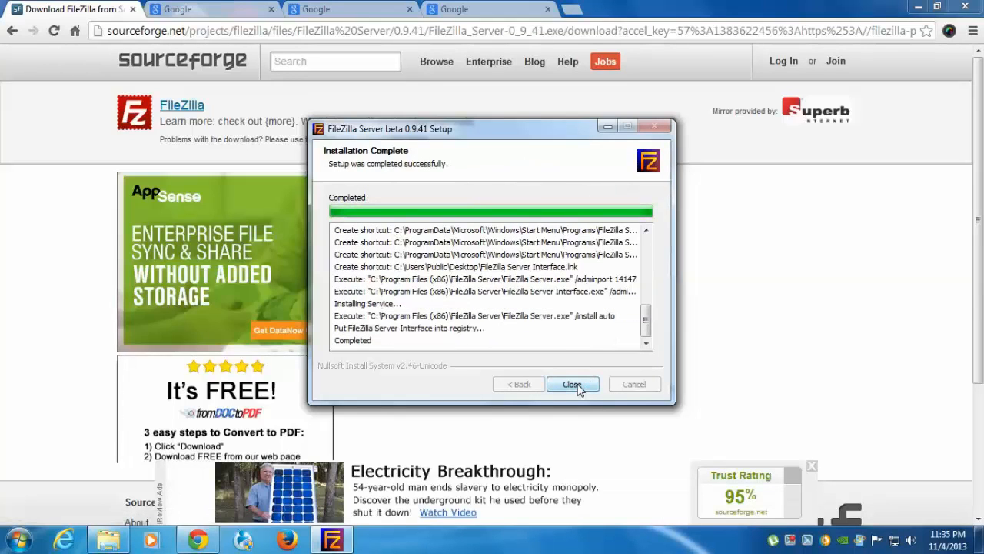
{"action": "left_click", "coordinate": [578, 388]}
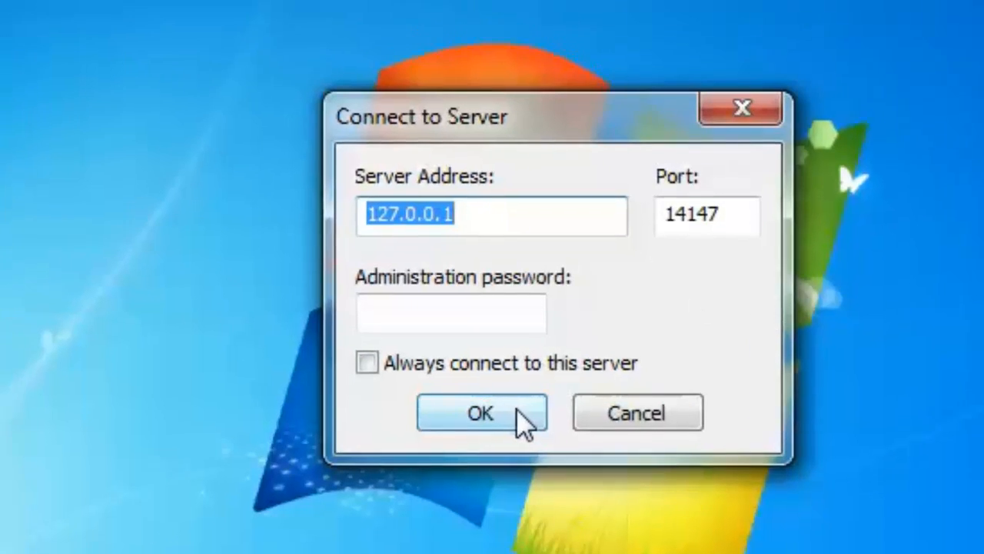
Connect the admin interface to the local server 127.0.0.1 on port 14147 and open the user accounts settings.
{"action": "left_click", "coordinate": [489, 396]}
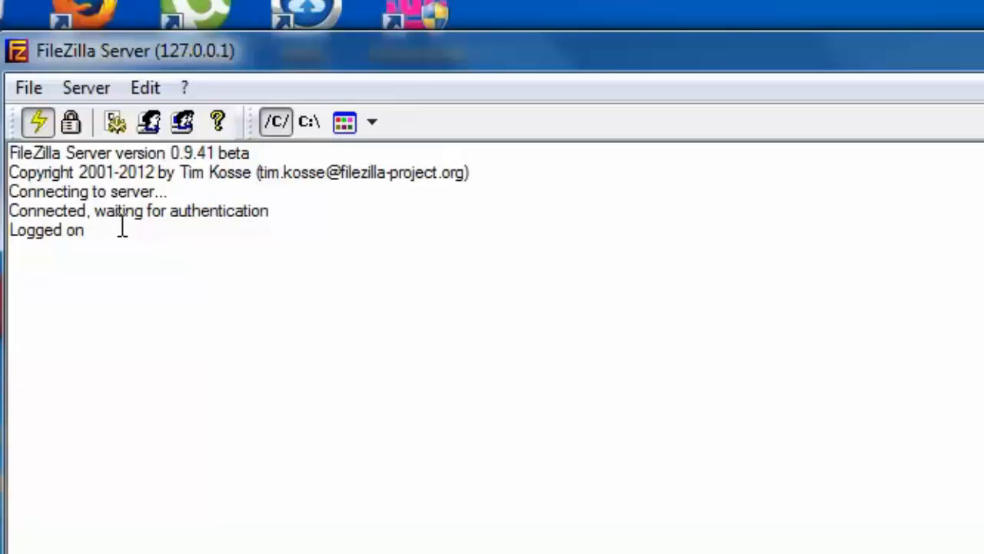
{"action": "left_click", "coordinate": [157, 89]}
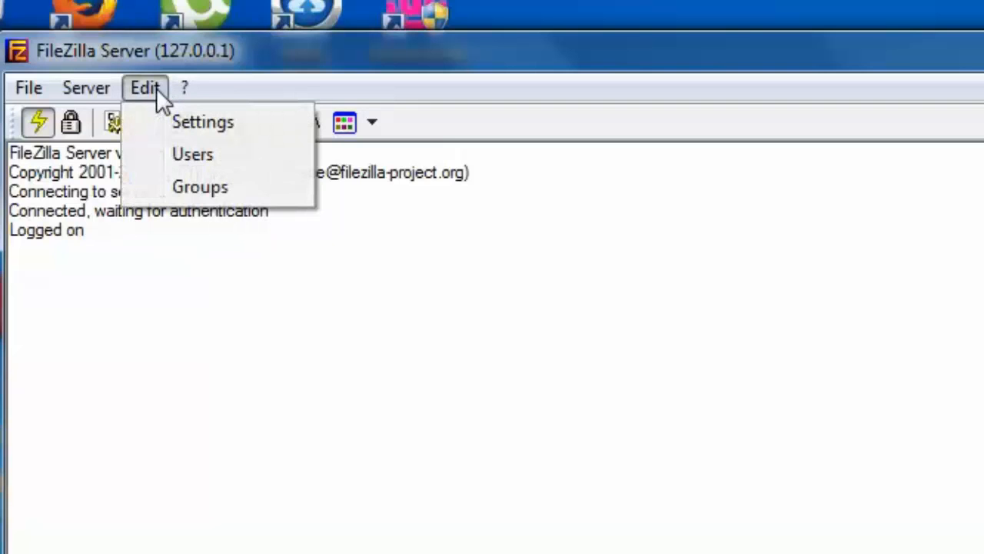
{"action": "left_click", "coordinate": [175, 162]}
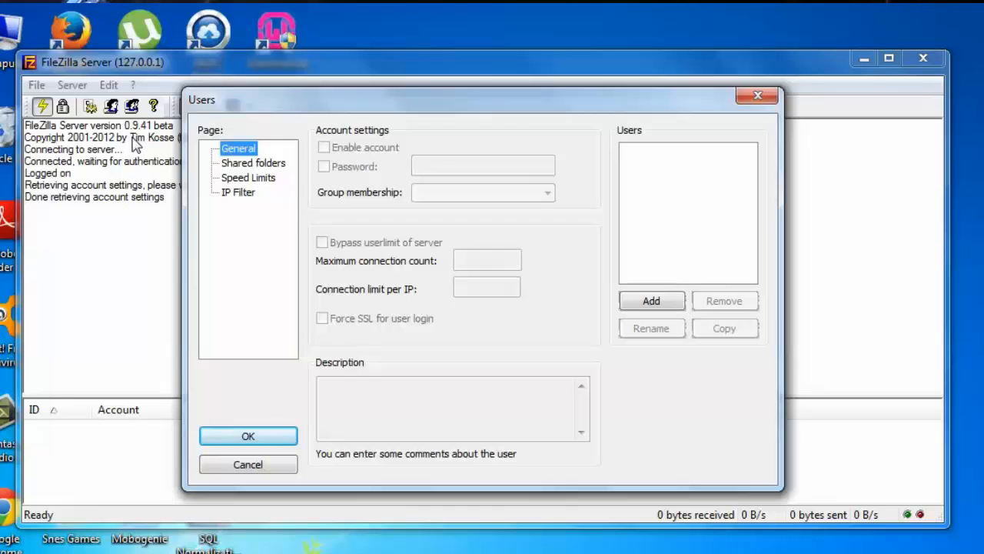
Add a new user account named after the computer's user, with no group membership.
{"action": "left_click", "coordinate": [644, 305]}
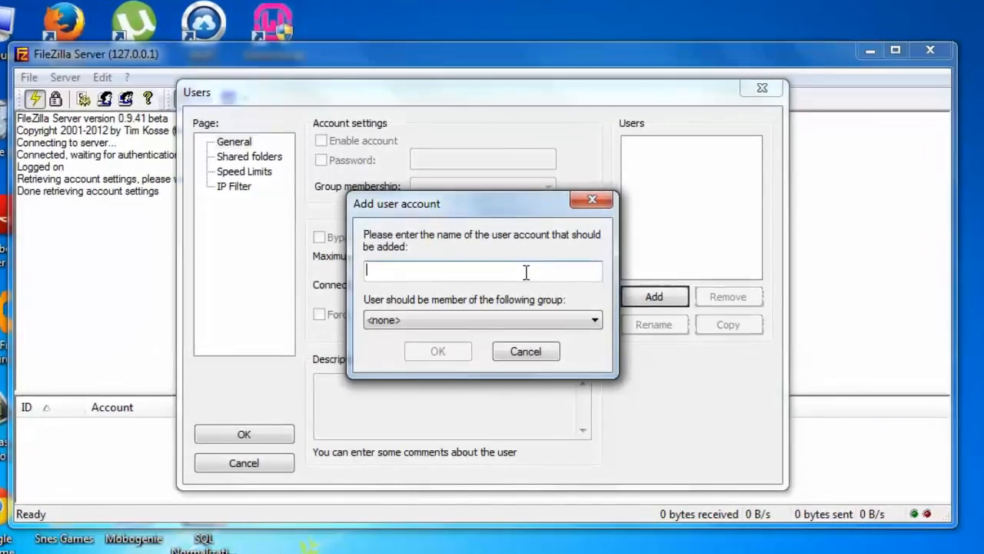
{"action": "type", "text": "Lisa"}
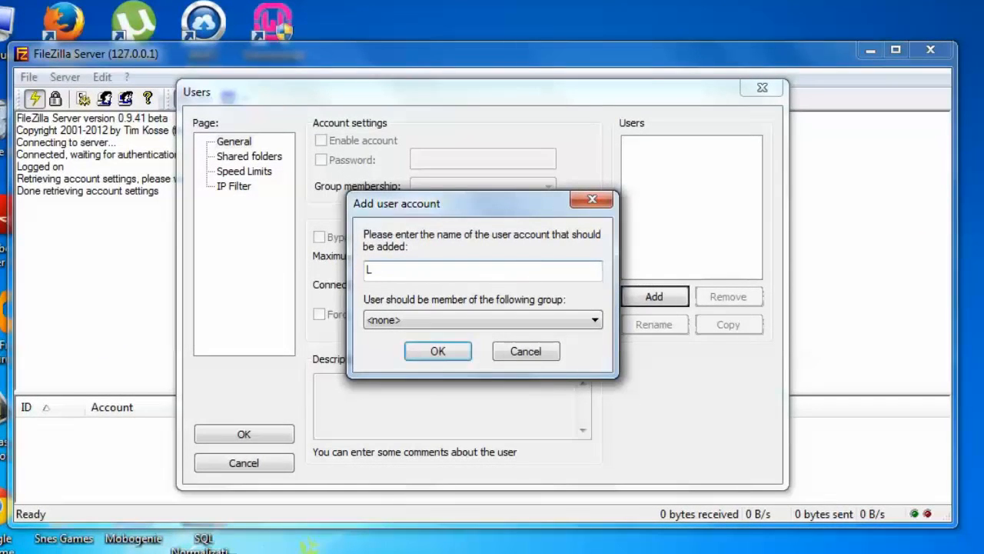
{"action": "left_click", "coordinate": [453, 352]}
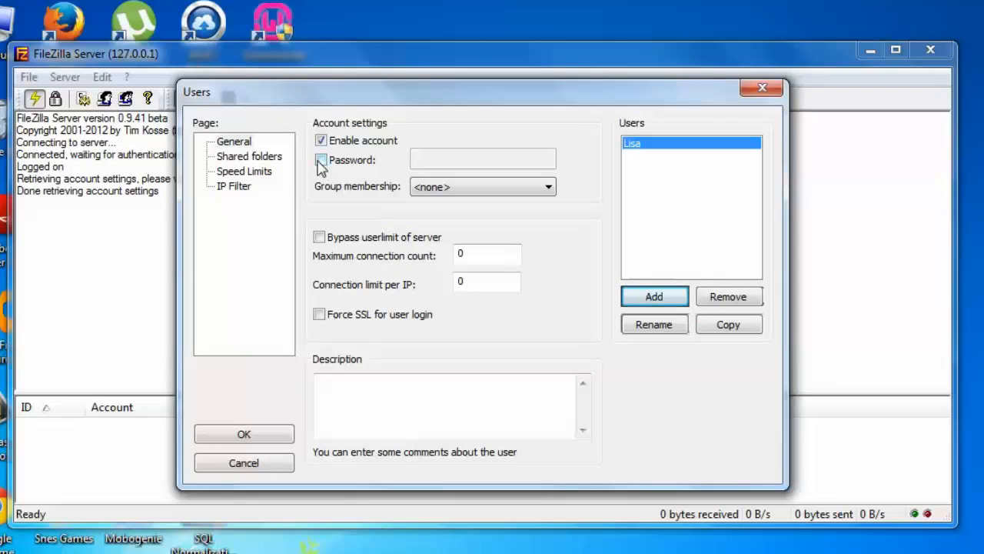
Enable password protection for the new account and enter the account password.
{"action": "left_click", "coordinate": [320, 160]}
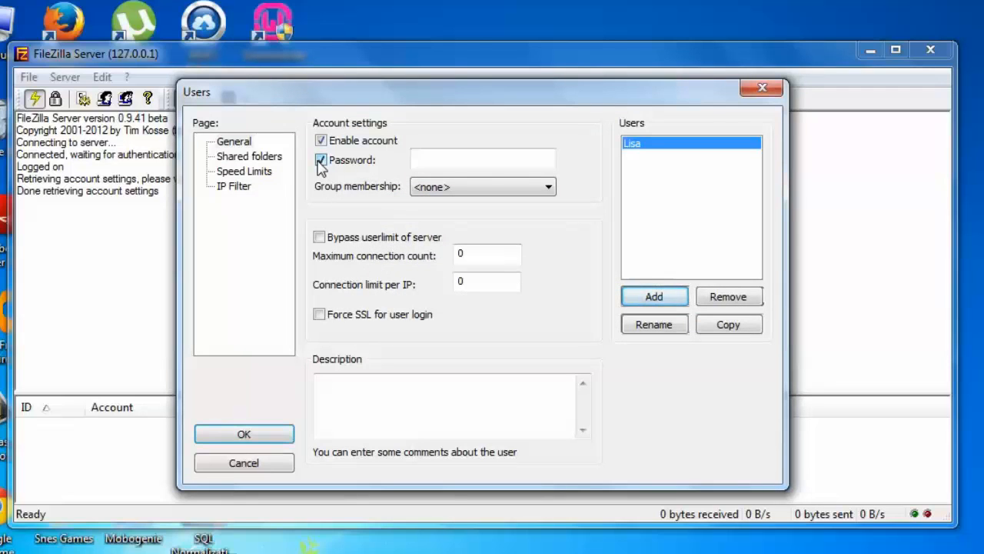
{"action": "left_click", "coordinate": [493, 163]}
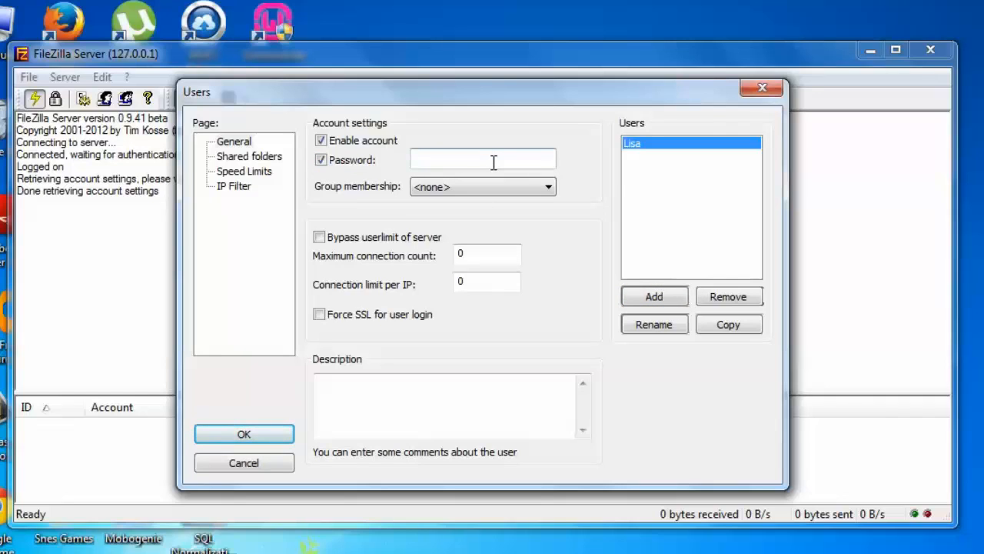
{"action": "type", "text": "passw"}
Add the user's Music folder as a shared folder for the account.
{"action": "left_click", "coordinate": [265, 157]}
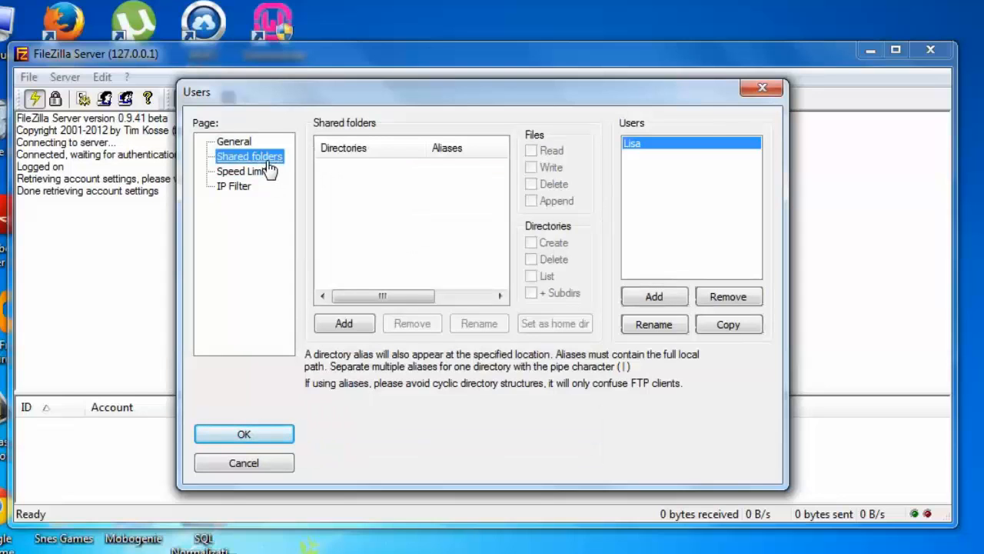
{"action": "left_click", "coordinate": [352, 322]}
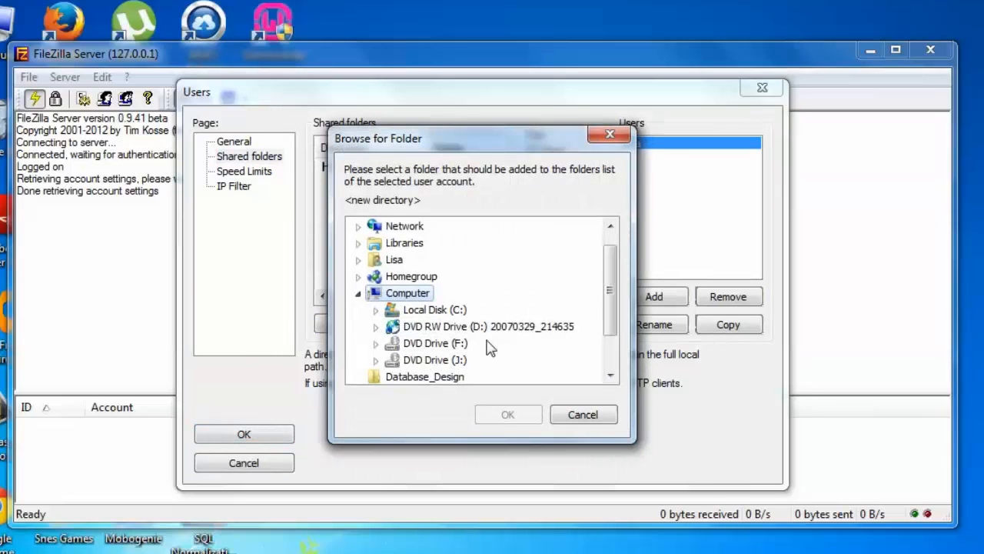
{"action": "left_click", "coordinate": [359, 260]}
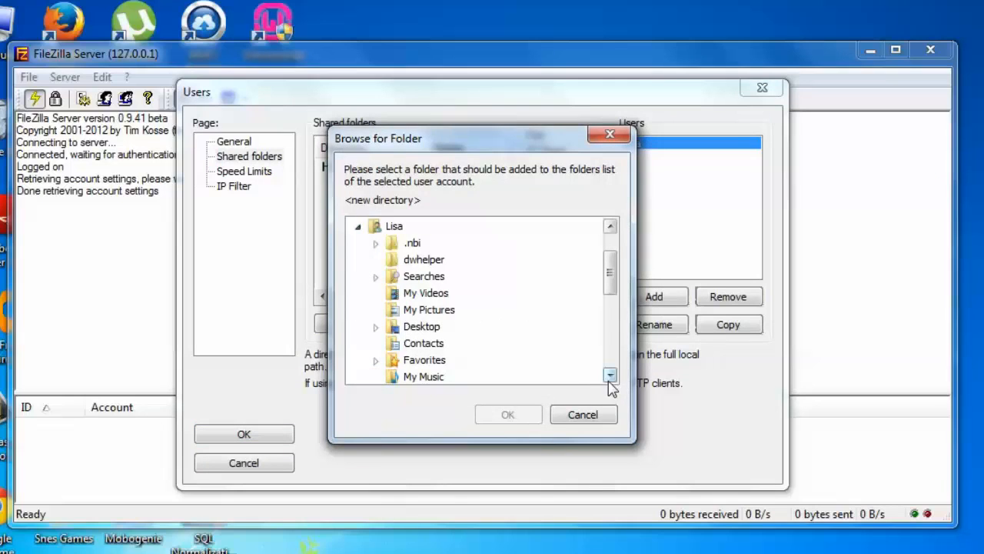
{"action": "left_click", "coordinate": [611, 375]}
{"action": "left_click", "coordinate": [610, 375]}
{"action": "left_click", "coordinate": [442, 346]}
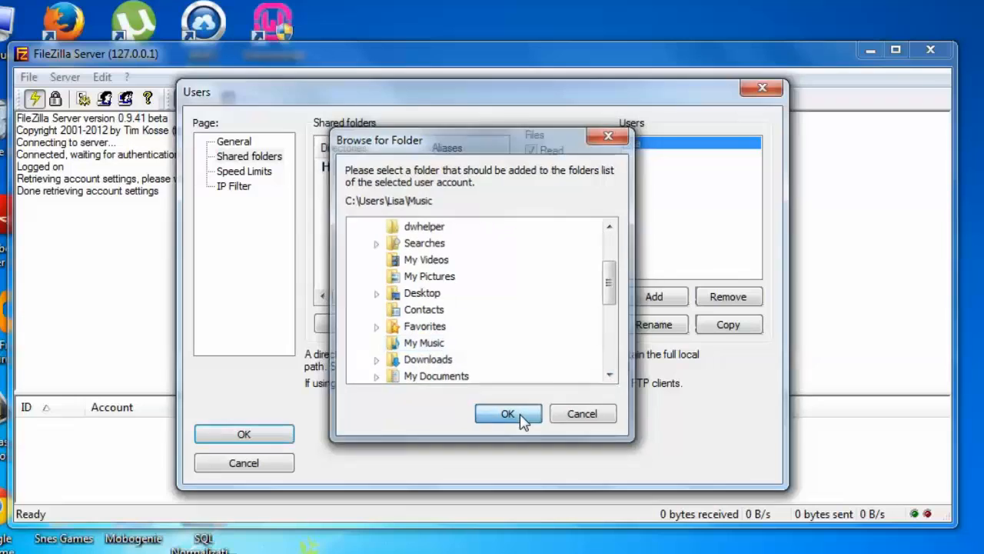
{"action": "left_click", "coordinate": [522, 415]}
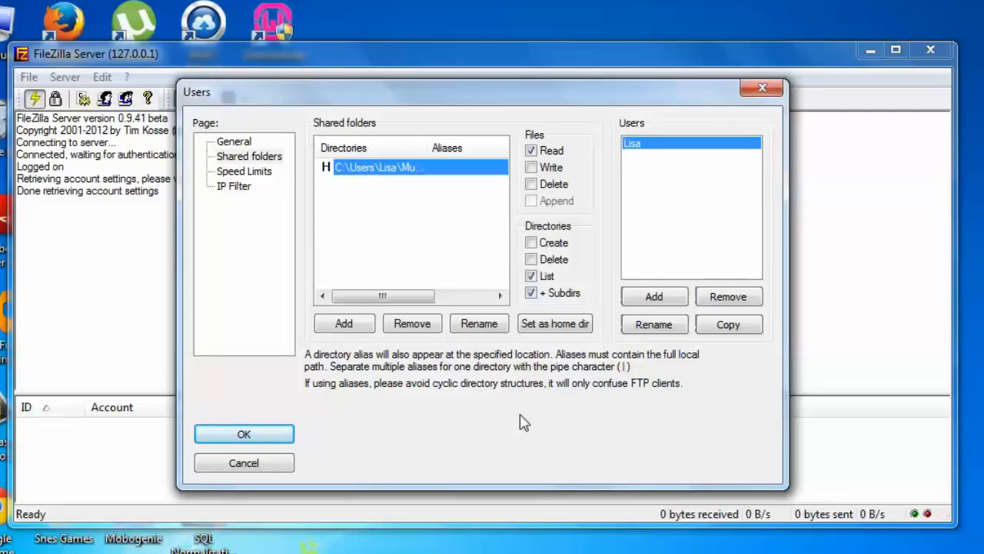
Grant Write and Delete file permissions plus Create and Delete directory permissions on the folder, and save the user settings.
{"action": "left_click", "coordinate": [533, 168]}
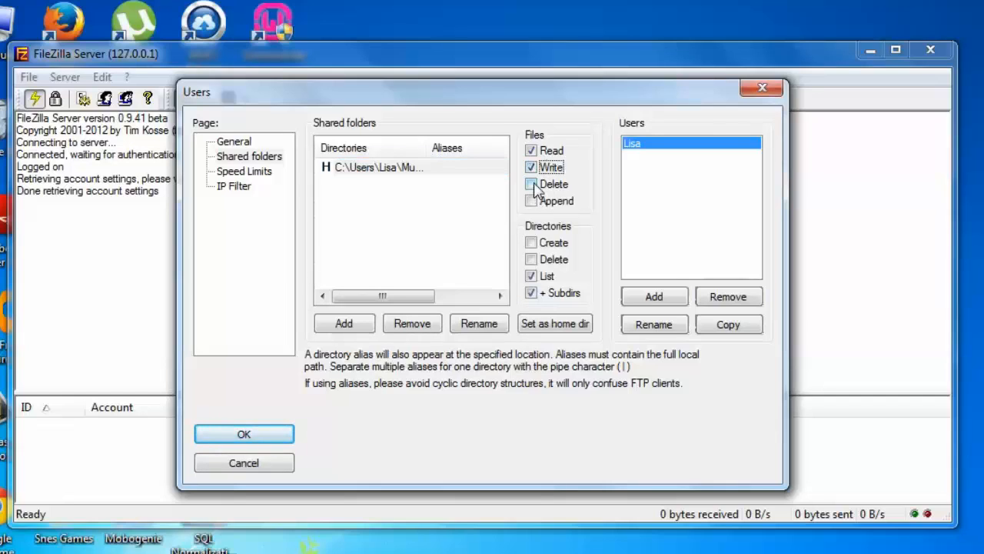
{"action": "left_click", "coordinate": [534, 184]}
{"action": "left_click", "coordinate": [536, 250]}
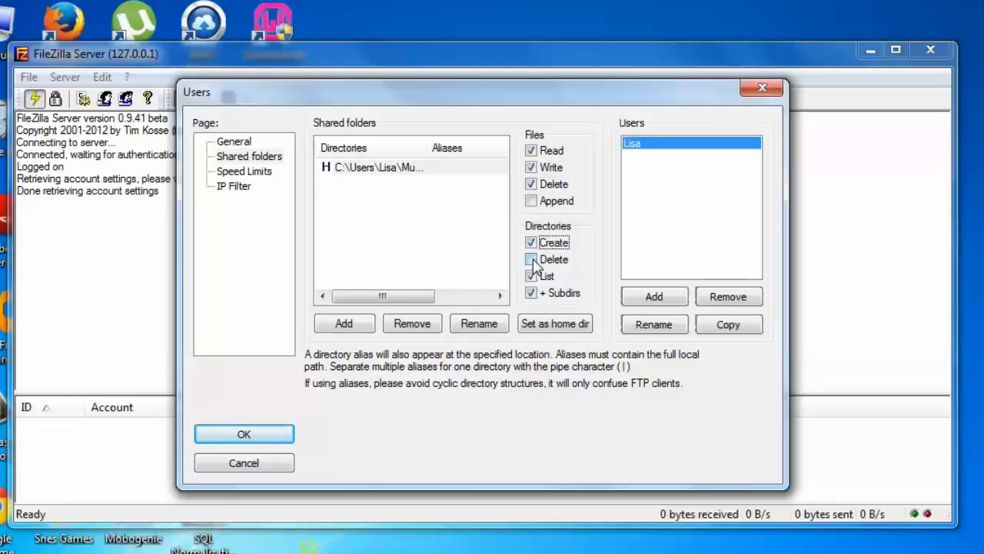
{"action": "left_click", "coordinate": [532, 260]}
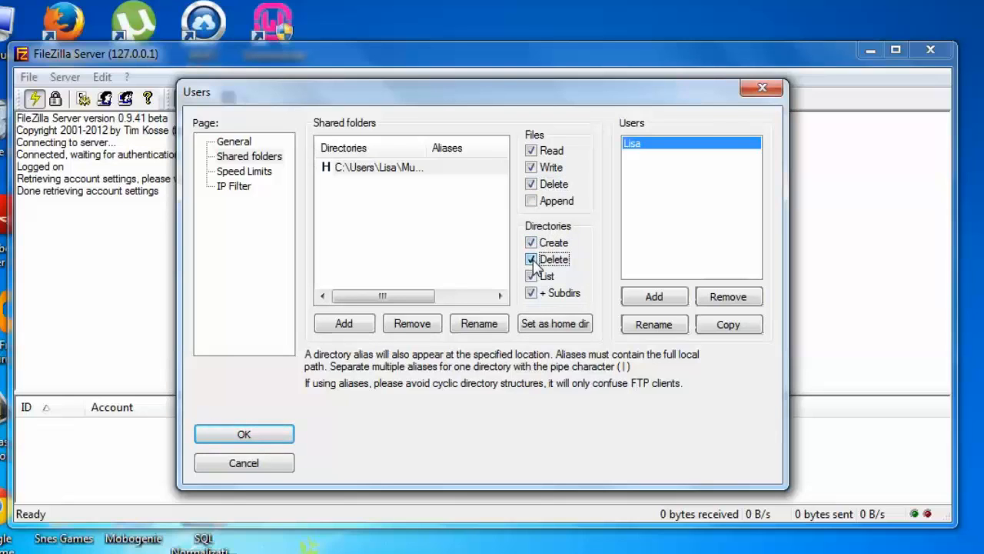
{"action": "left_click", "coordinate": [285, 439]}
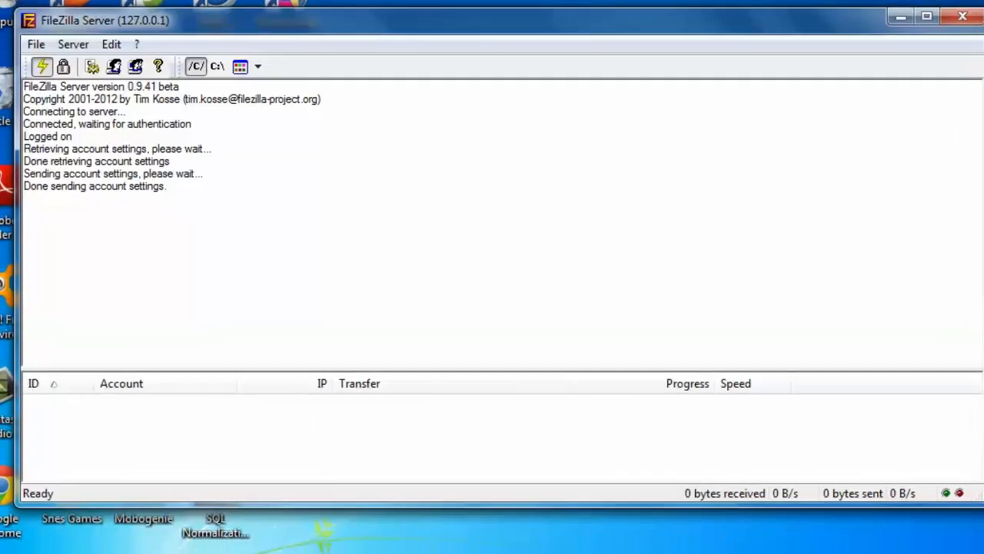
Open a command prompt and run ipconfig to find the computer's local IPv4 address.
{"action": "left_click", "coordinate": [23, 551]}
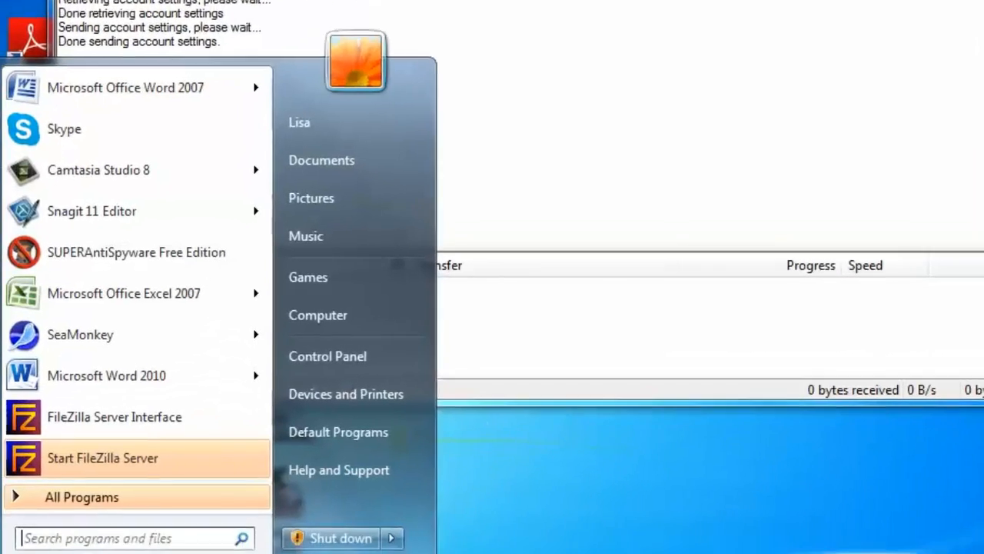
{"action": "left_click", "coordinate": [74, 538]}
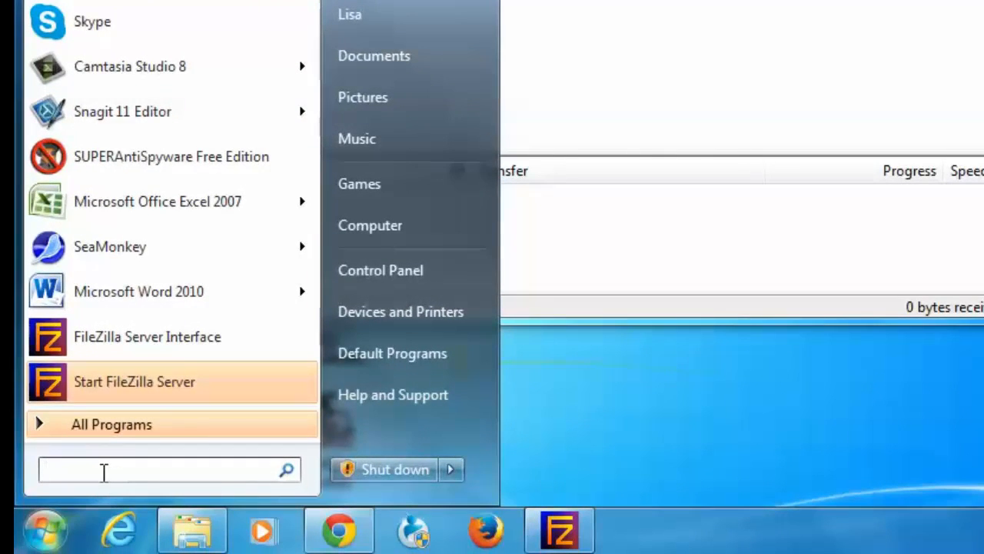
{"action": "type", "text": "cmd"}
{"action": "key", "text": "Return"}
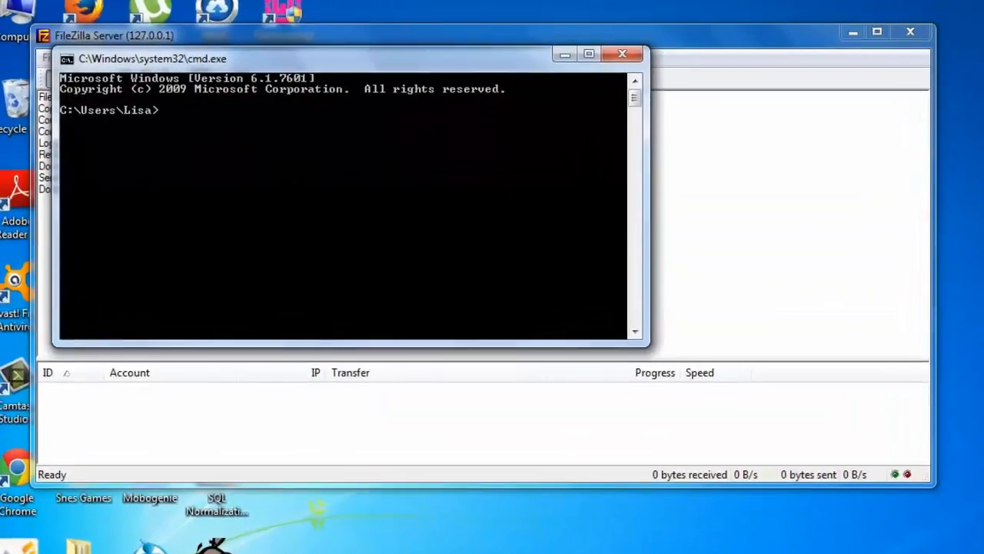
{"action": "type", "text": "ipco"}
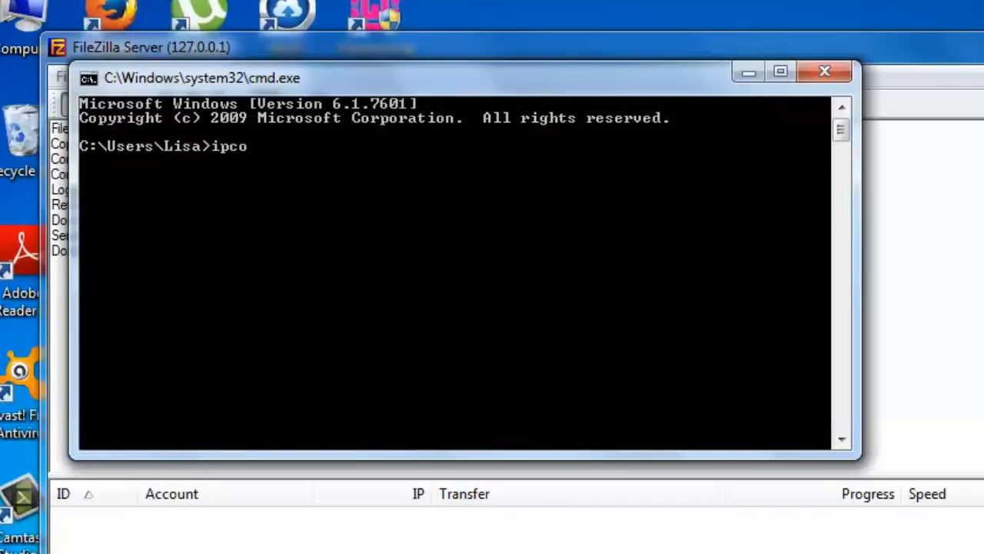
{"action": "type", "text": "nfig"}
{"action": "key", "text": "Return"}
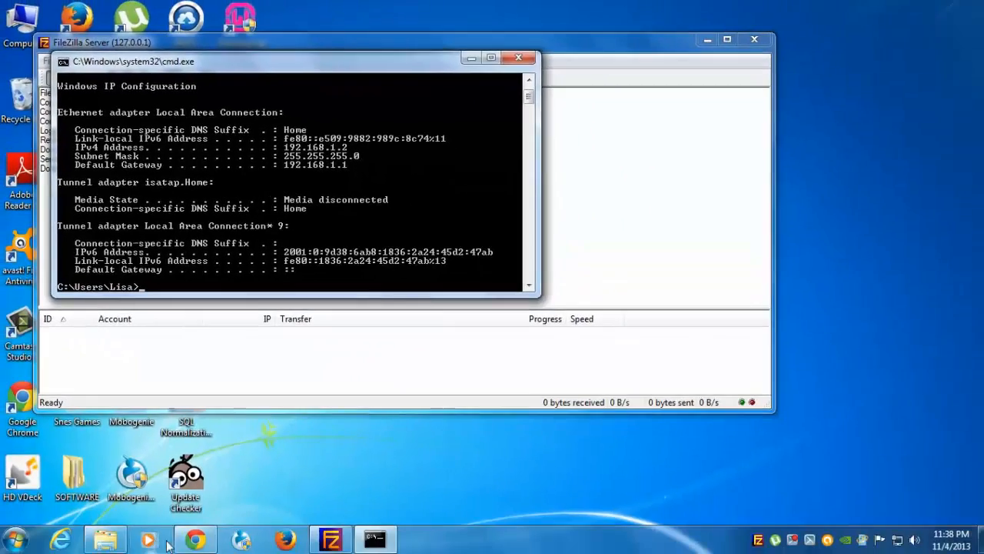
Open ftp://192.168.1.2:21 in the browser to connect to the FTP server.
{"action": "left_click", "coordinate": [197, 539]}
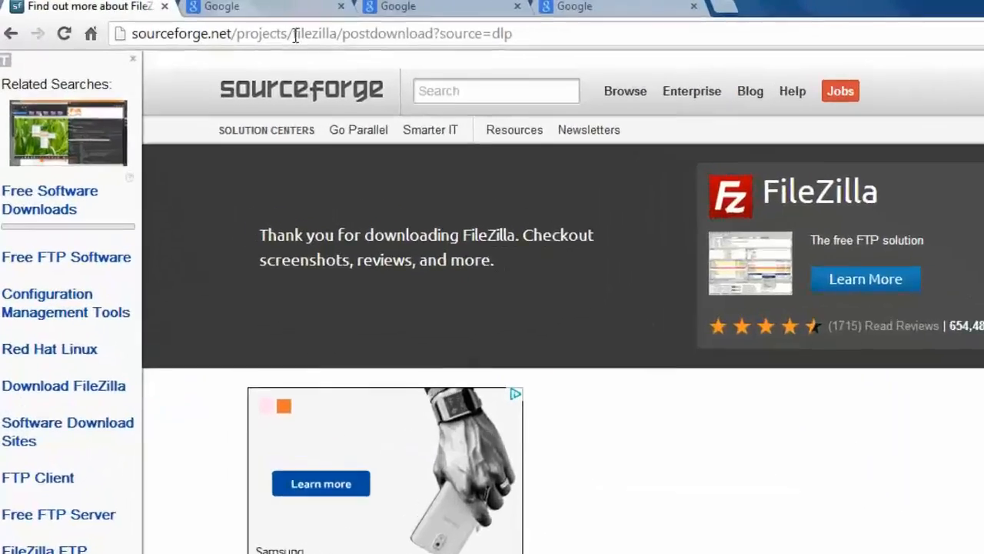
{"action": "left_click", "coordinate": [264, 31]}
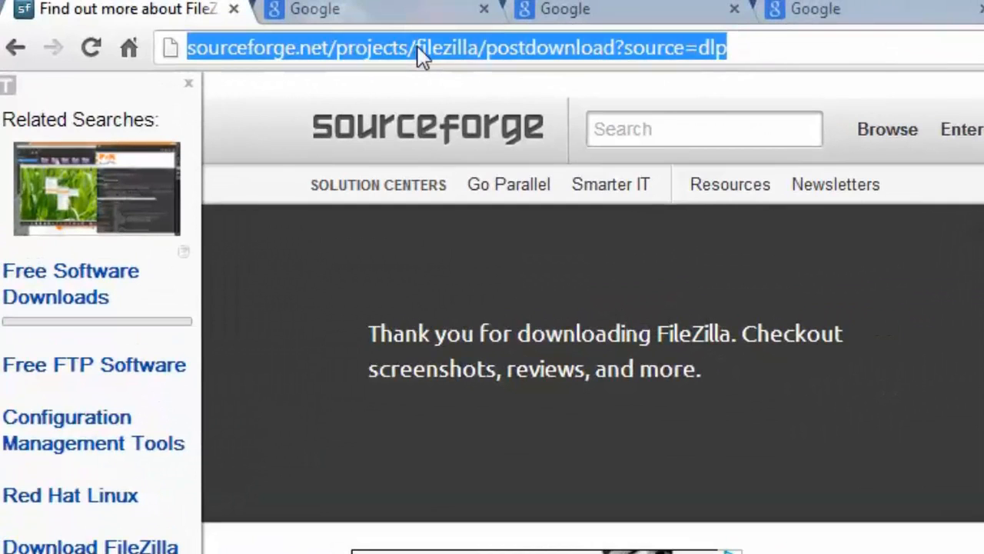
{"action": "type", "text": "ftp:"}
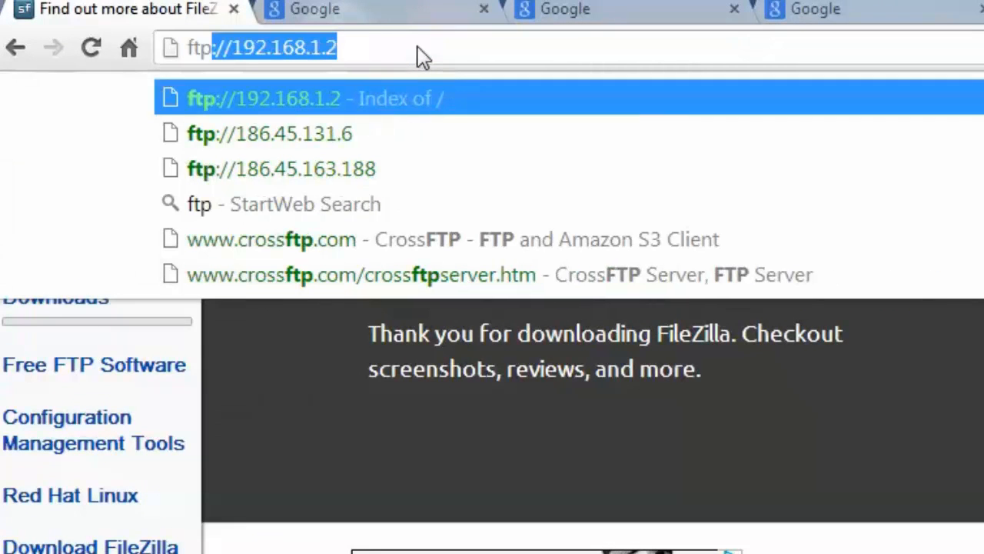
{"action": "type", "text": "//"}
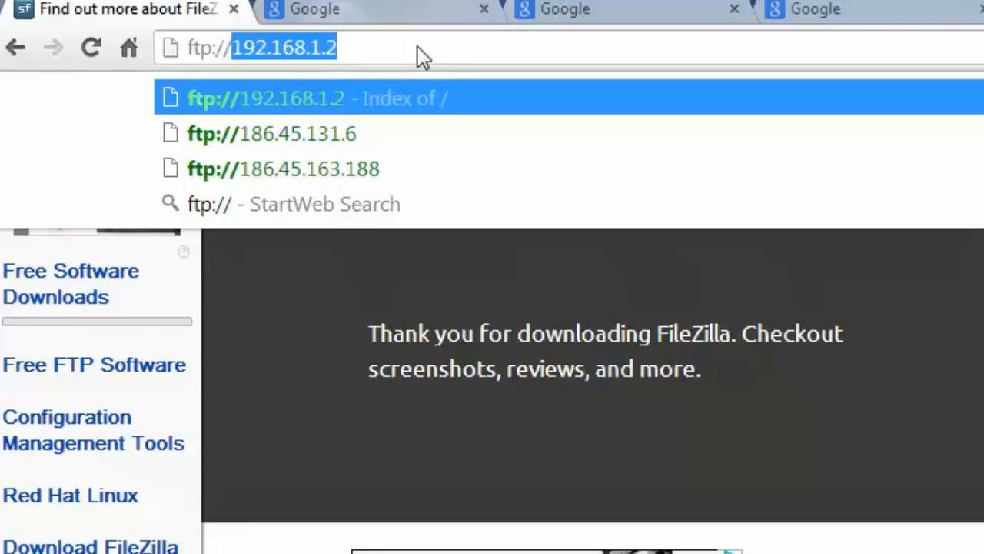
{"action": "type", "text": "192"}
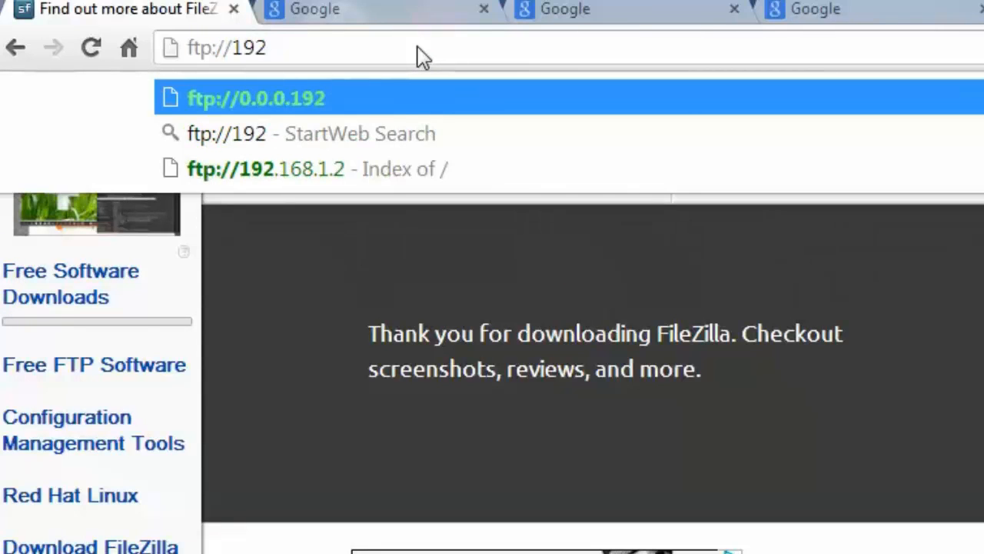
{"action": "type", "text": "."}
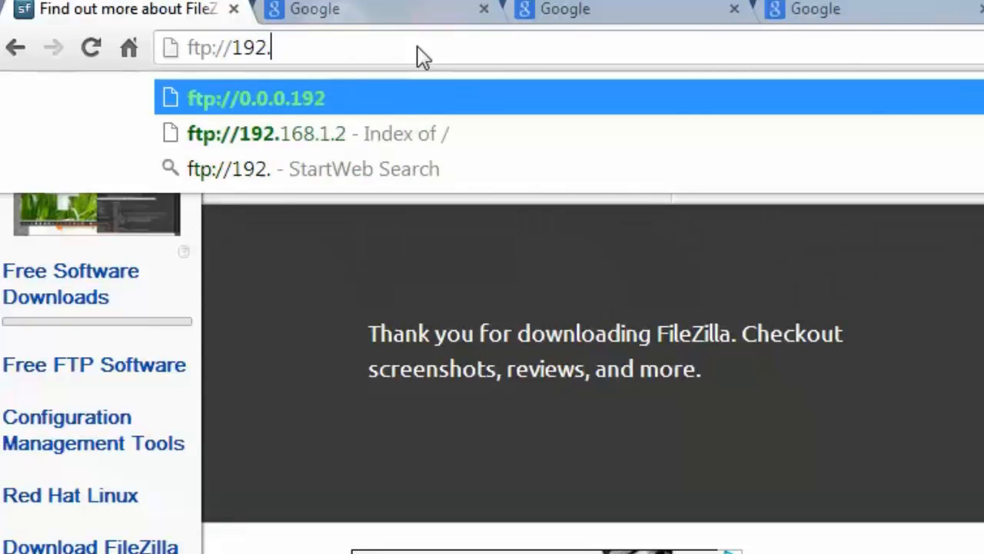
{"action": "type", "text": "168"}
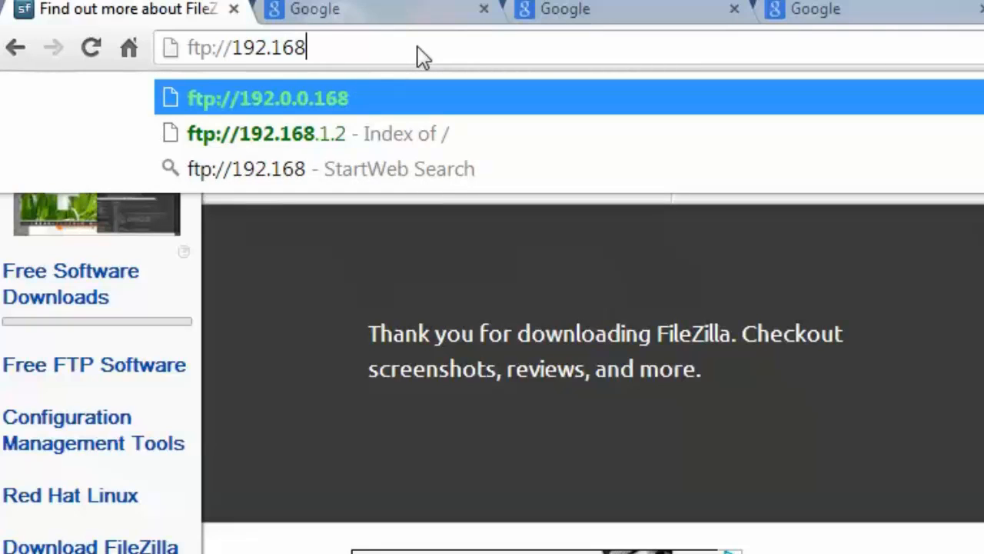
{"action": "type", "text": ".1."}
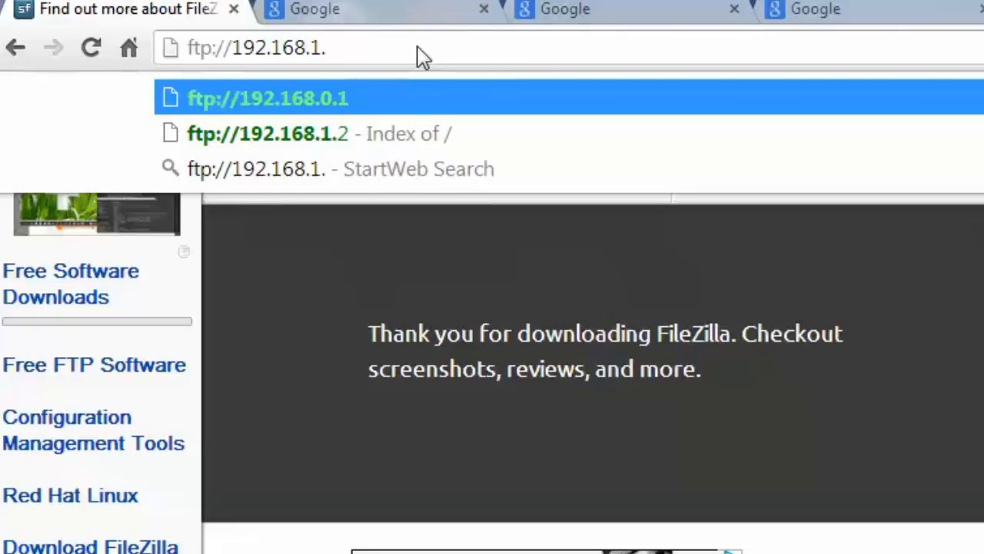
{"action": "type", "text": "2:"}
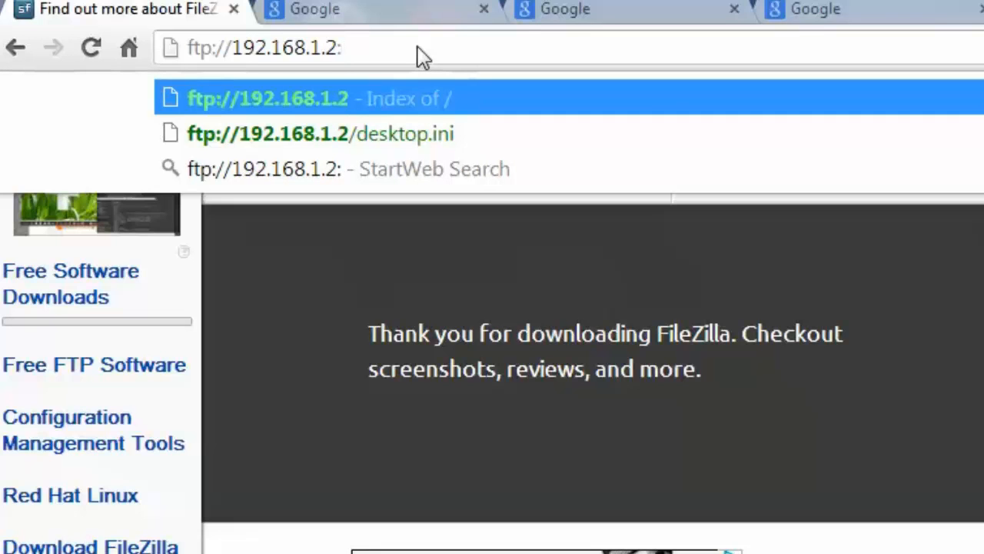
{"action": "type", "text": "21"}
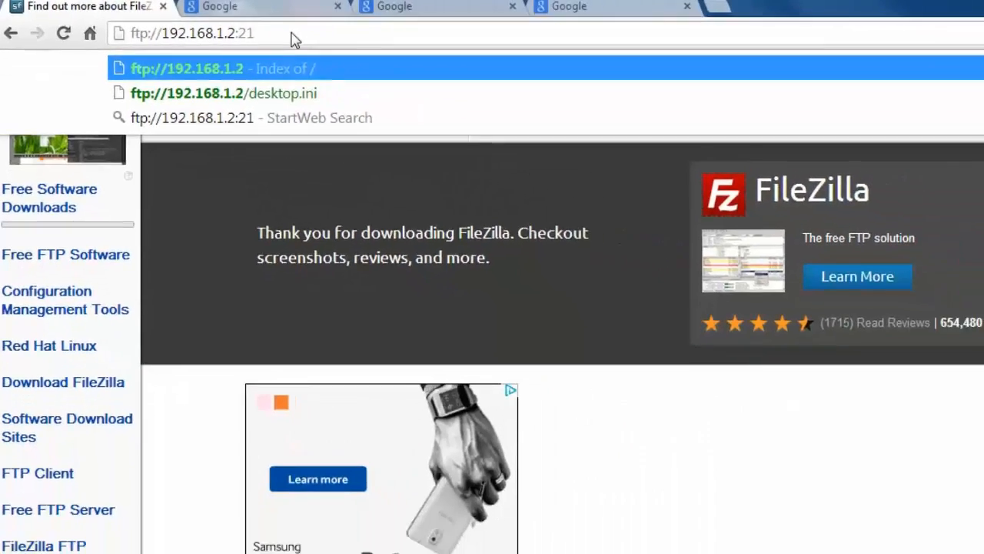
{"action": "key", "text": "Return"}
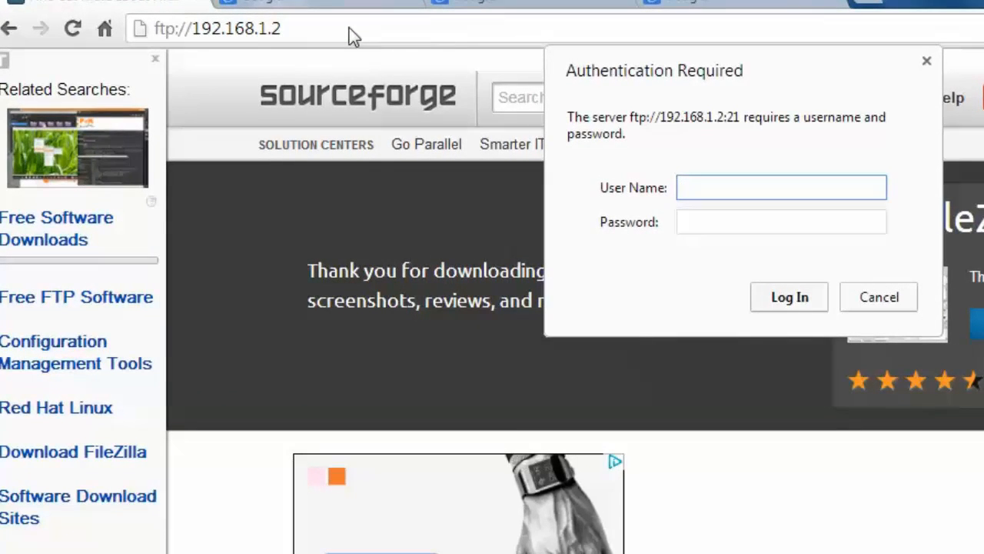
Log in to the FTP server with the account's user name and password.
{"action": "type", "text": "Lisa"}
{"action": "key", "text": "Tab"}
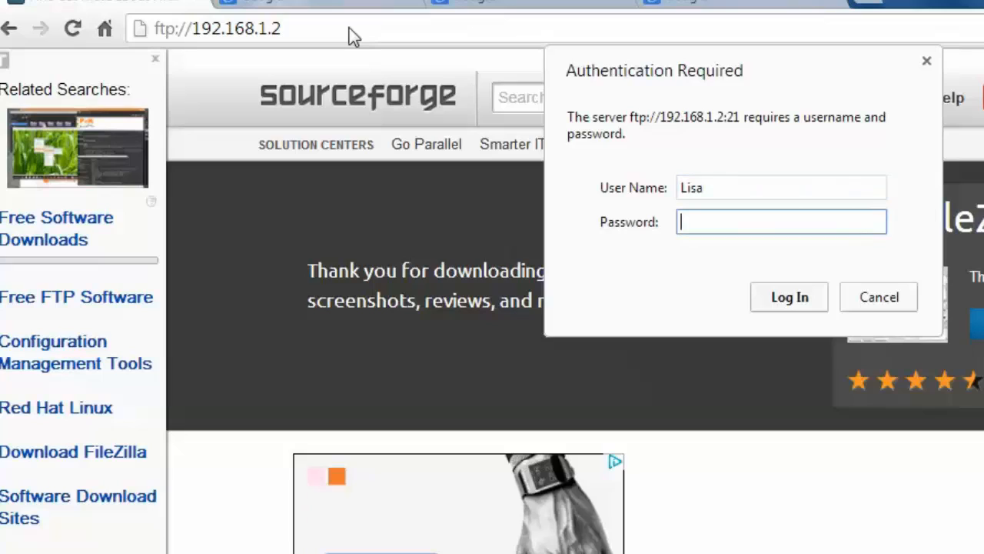
{"action": "type", "text": "******"}
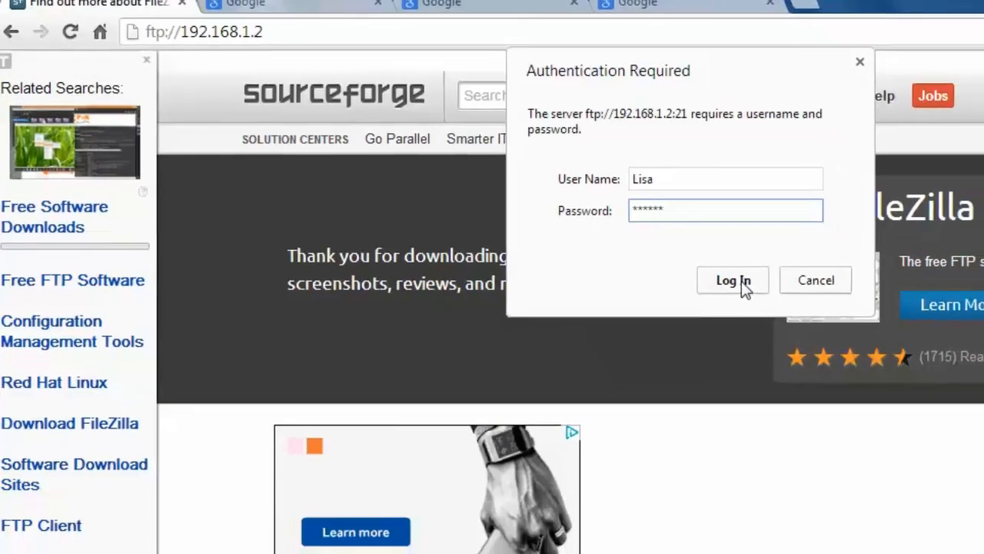
{"action": "left_click", "coordinate": [792, 298]}
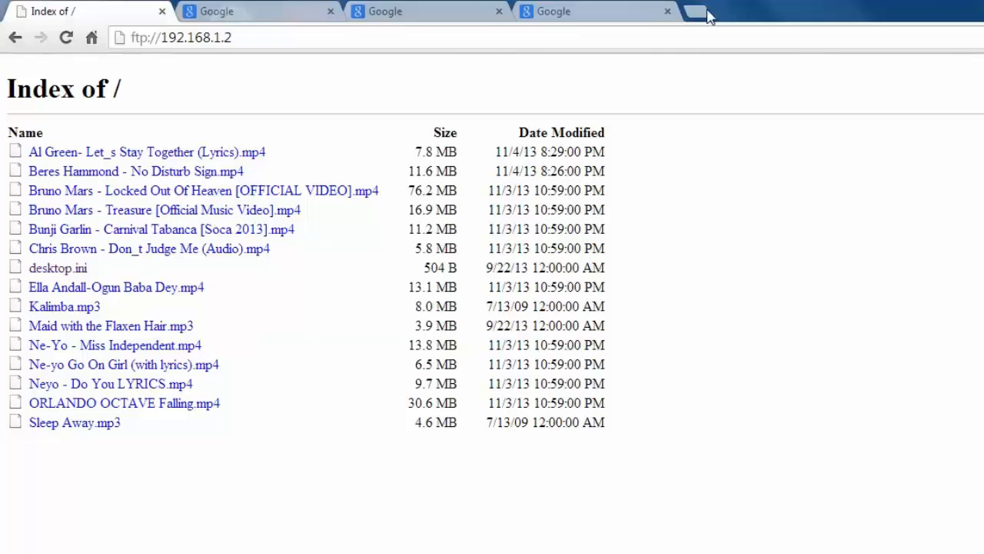
Search Google for ipchicken in another tab.
{"action": "left_click", "coordinate": [284, 16]}
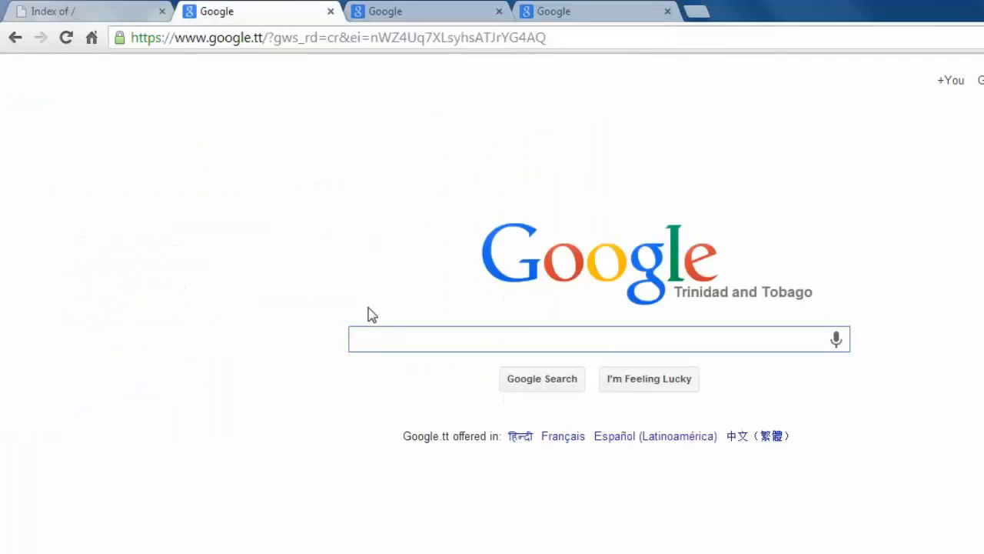
{"action": "left_click", "coordinate": [382, 342]}
{"action": "type", "text": "ipchic"}
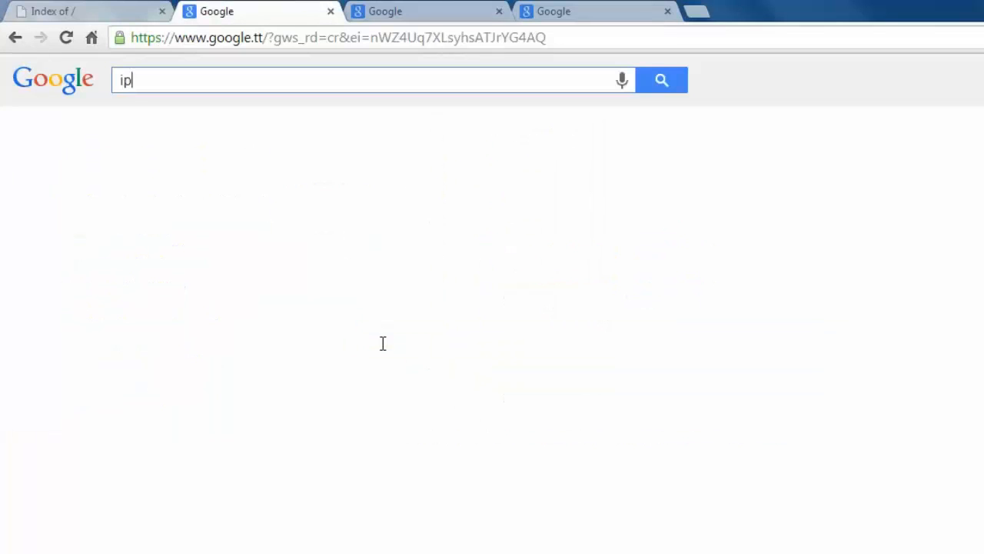
{"action": "type", "text": "ken"}
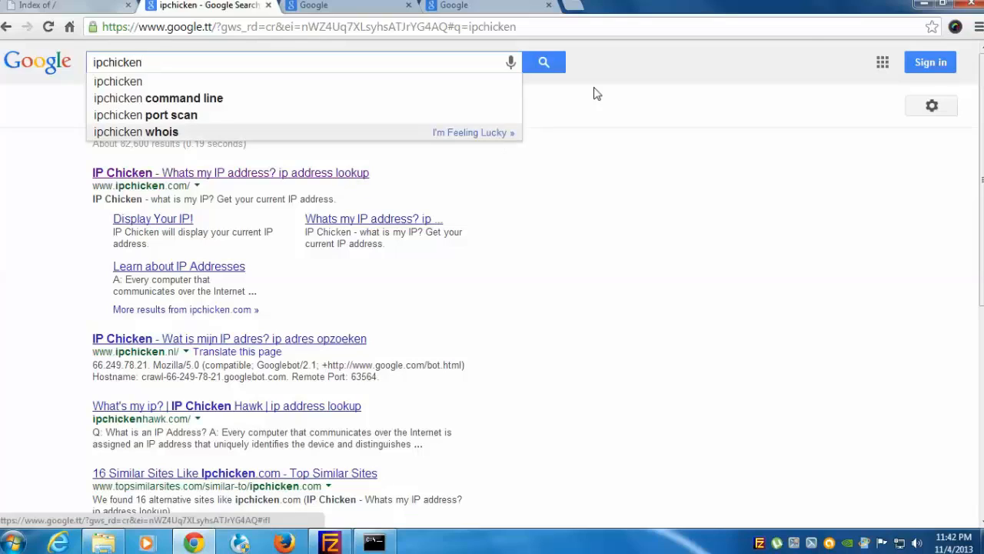
Close the old command prompt, open a new one and run ipconfig again.
{"action": "left_click", "coordinate": [923, 5]}
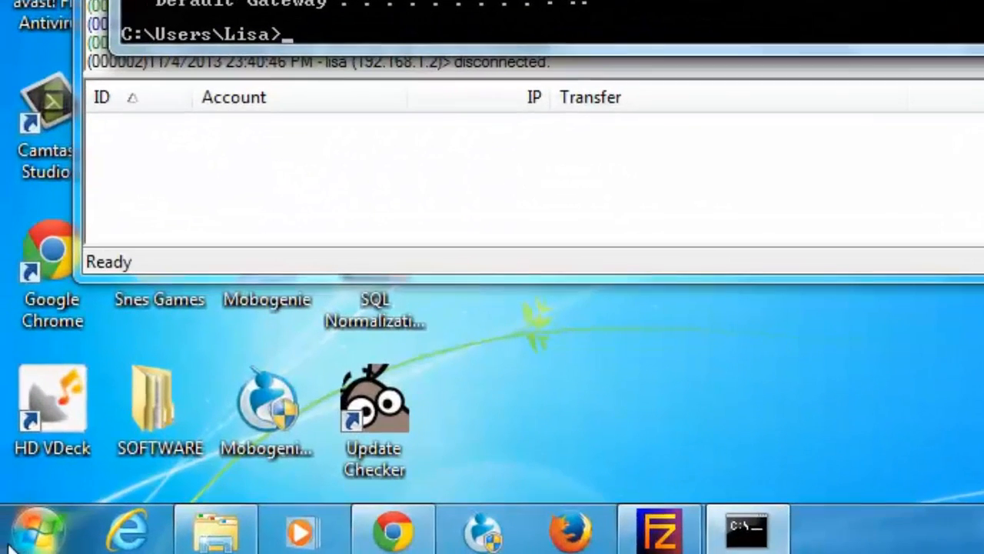
{"action": "key", "text": "alt+F4"}
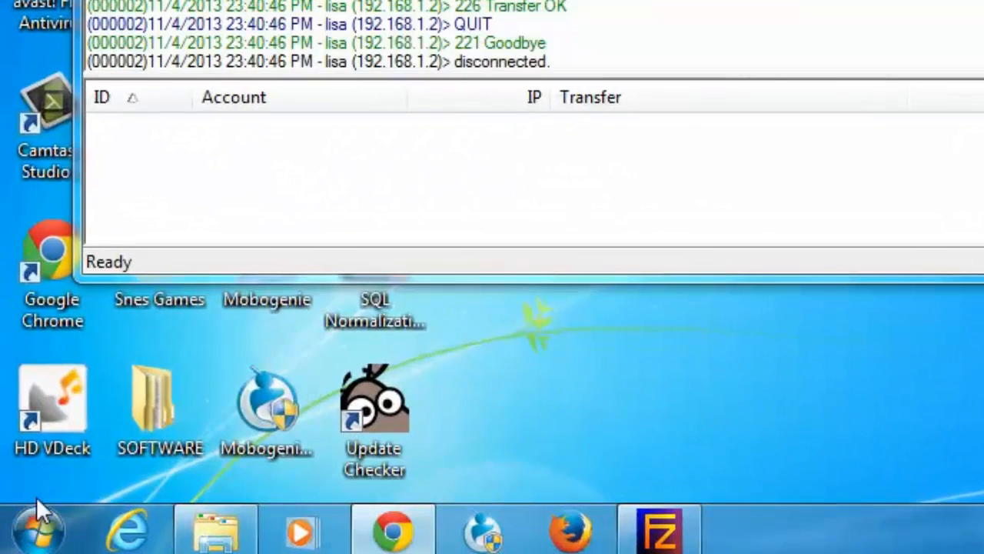
{"action": "left_click", "coordinate": [36, 529]}
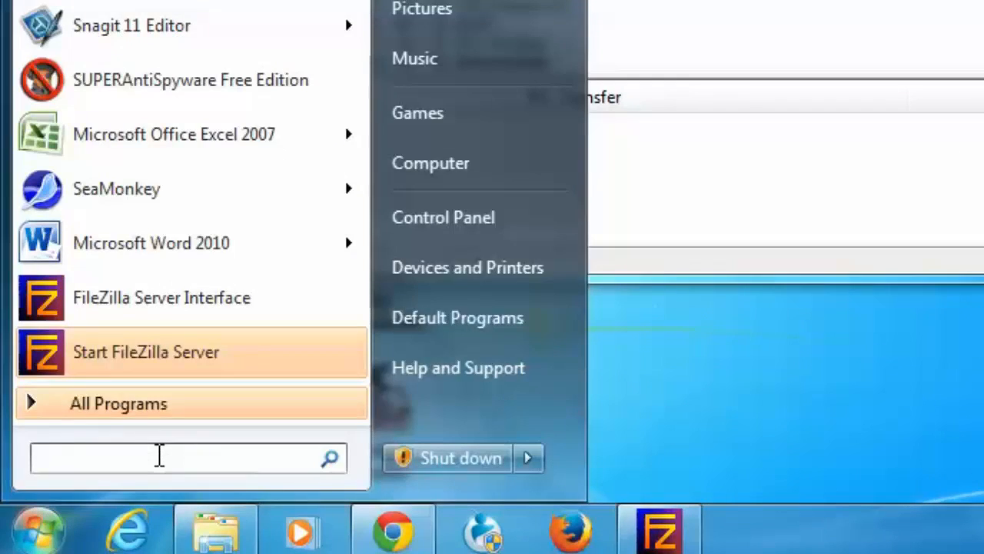
{"action": "type", "text": "cmd"}
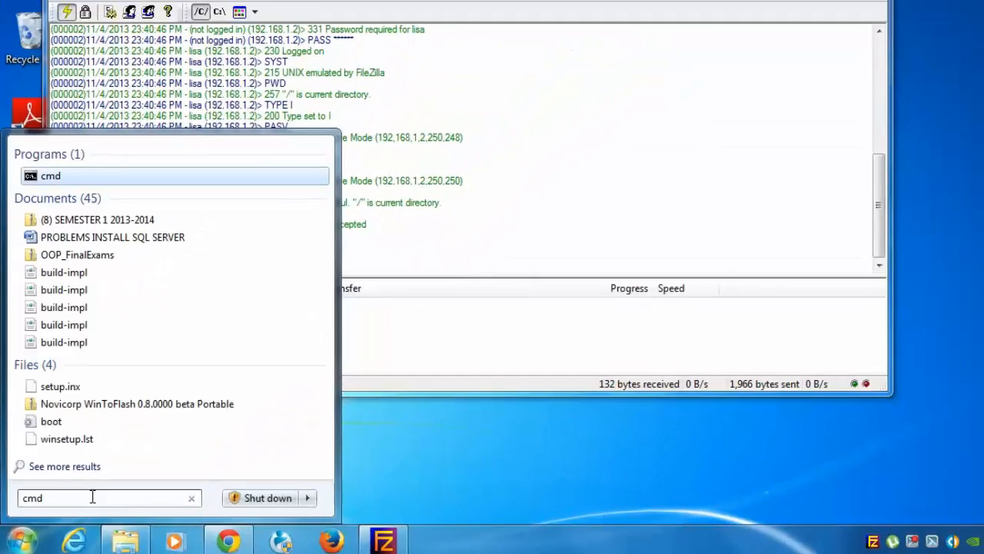
{"action": "key", "text": "Return"}
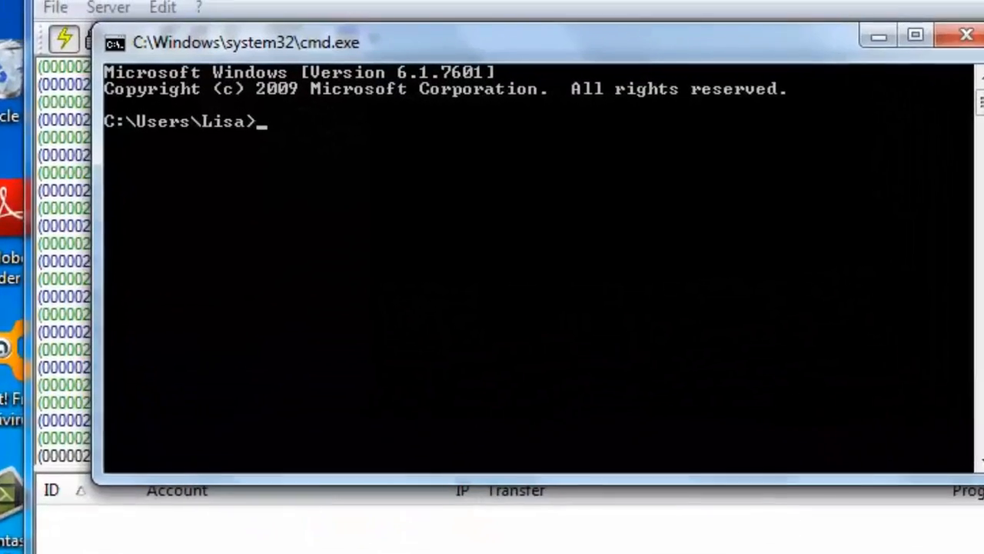
{"action": "type", "text": "ip"}
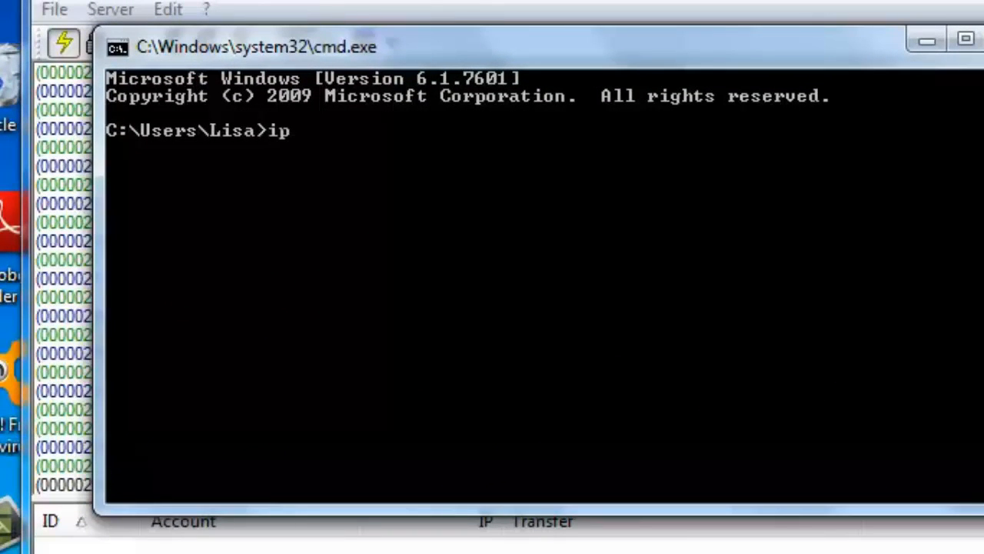
{"action": "type", "text": "config"}
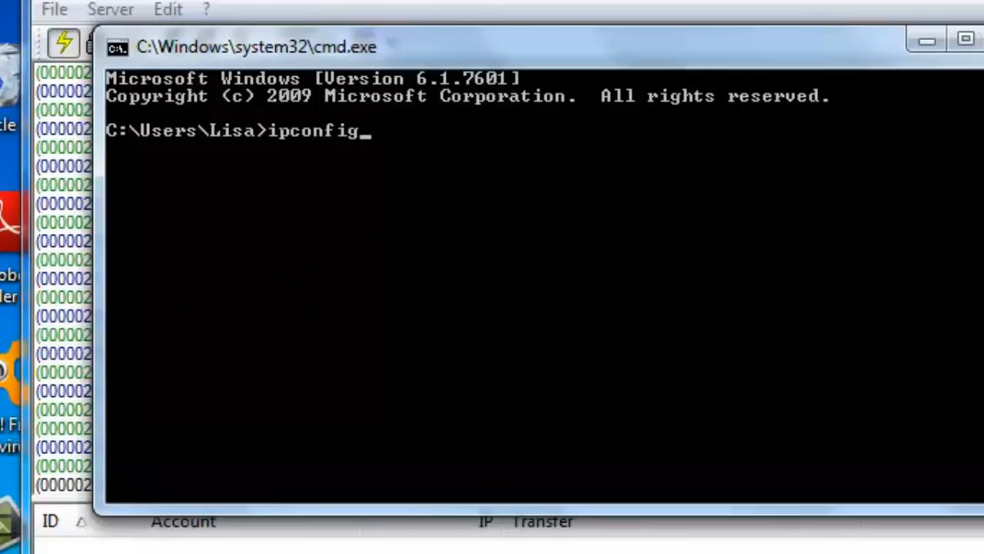
{"action": "key", "text": "Return"}
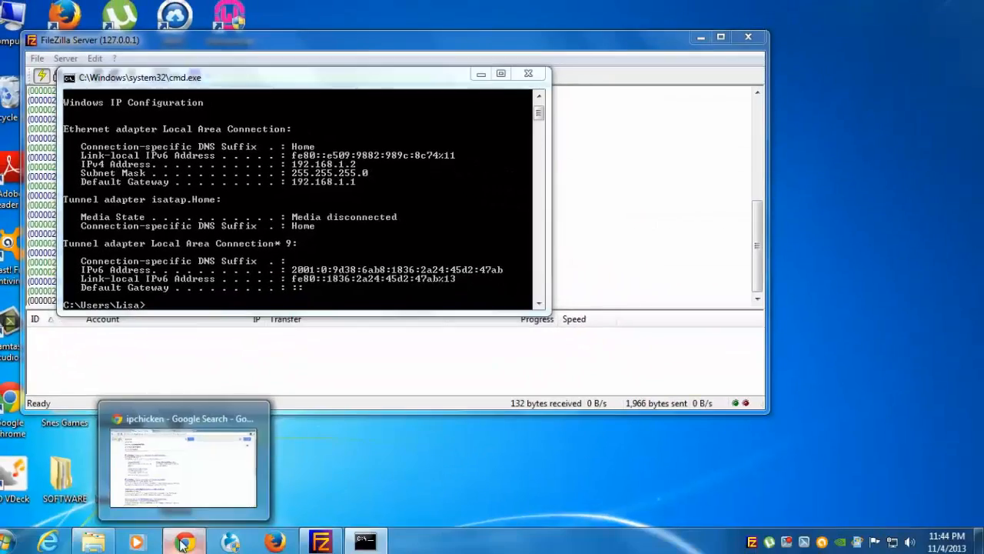
Switch to the browser and open the router's address 192.168.1.1 in the empty Google tab.
{"action": "left_click", "coordinate": [185, 540]}
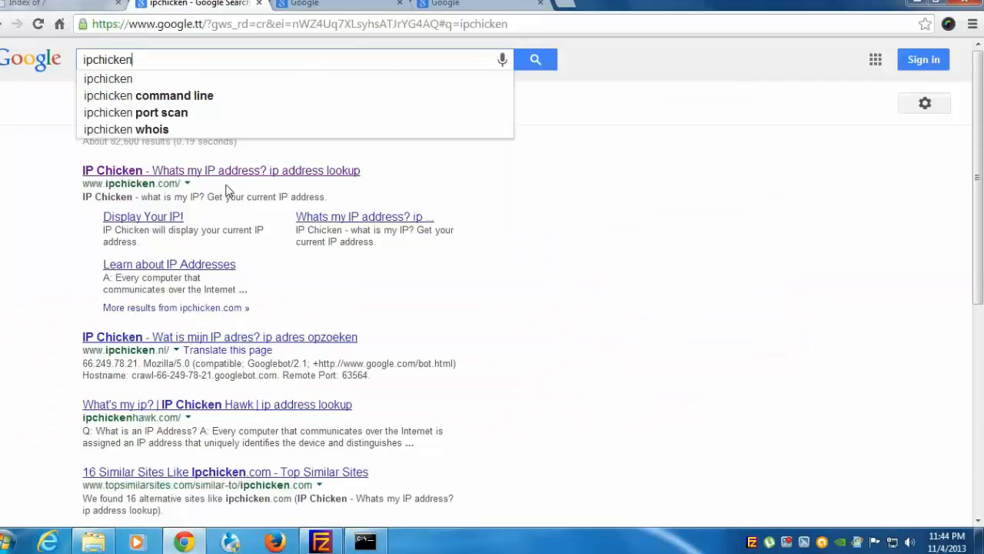
{"action": "left_click", "coordinate": [311, 6]}
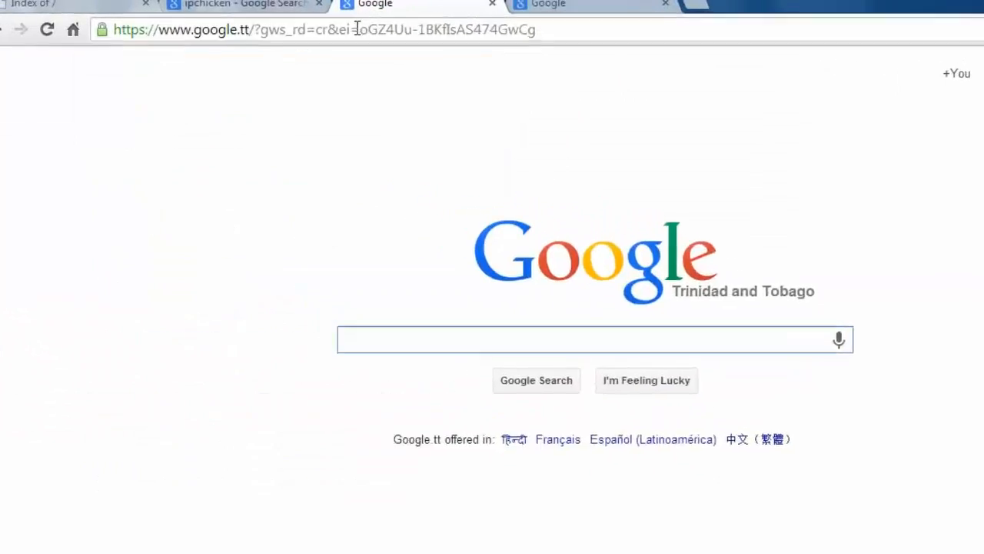
{"action": "left_click", "coordinate": [291, 24]}
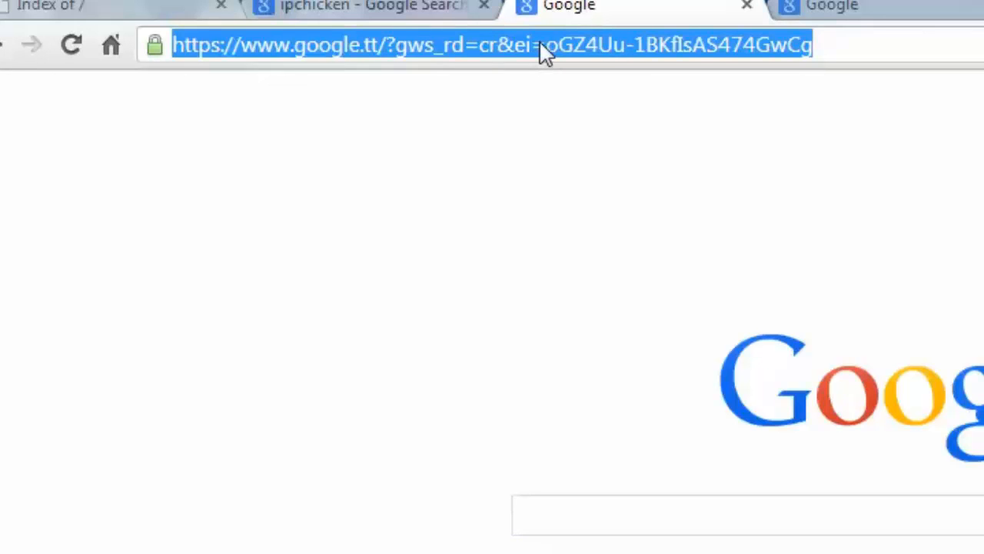
{"action": "type", "text": "192.168"}
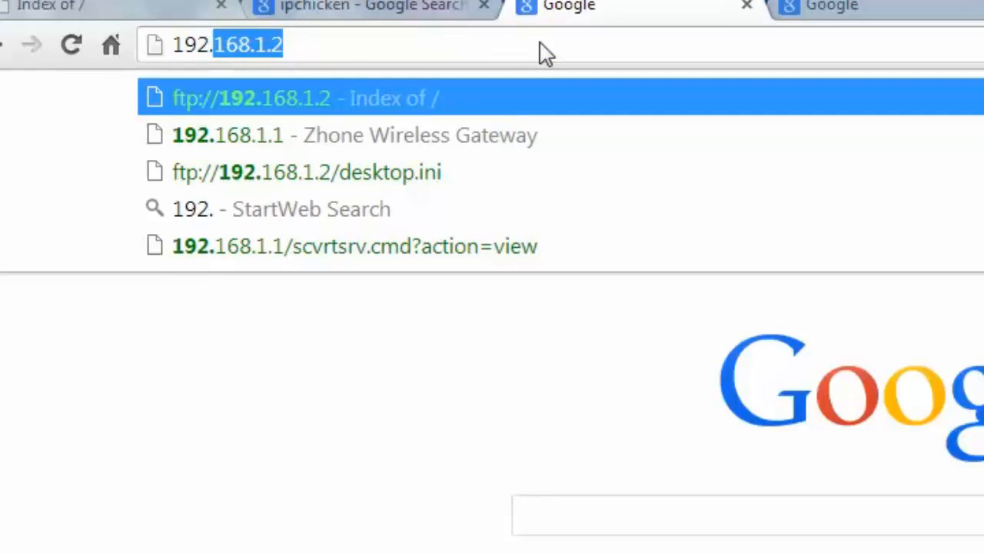
{"action": "type", "text": ".1.1"}
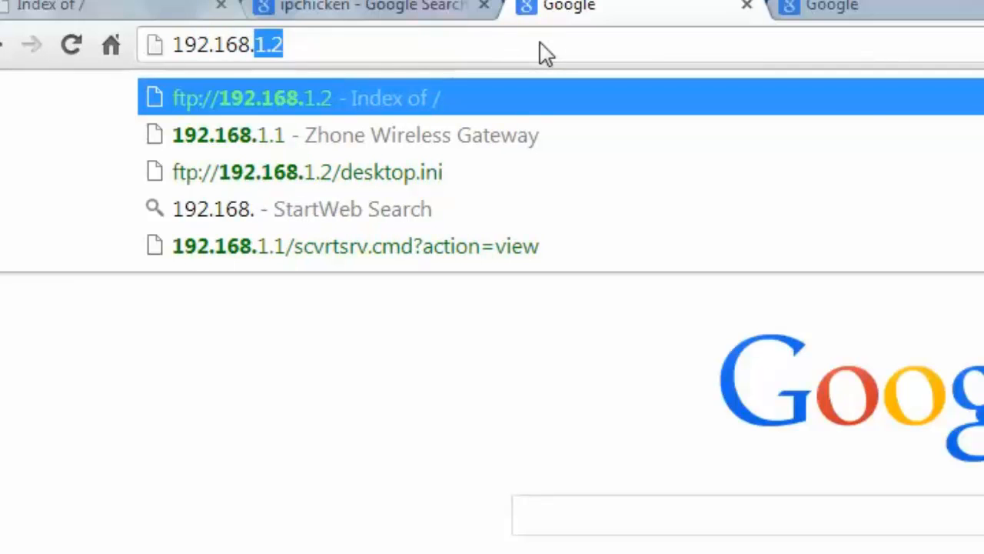
{"action": "key", "text": "Return"}
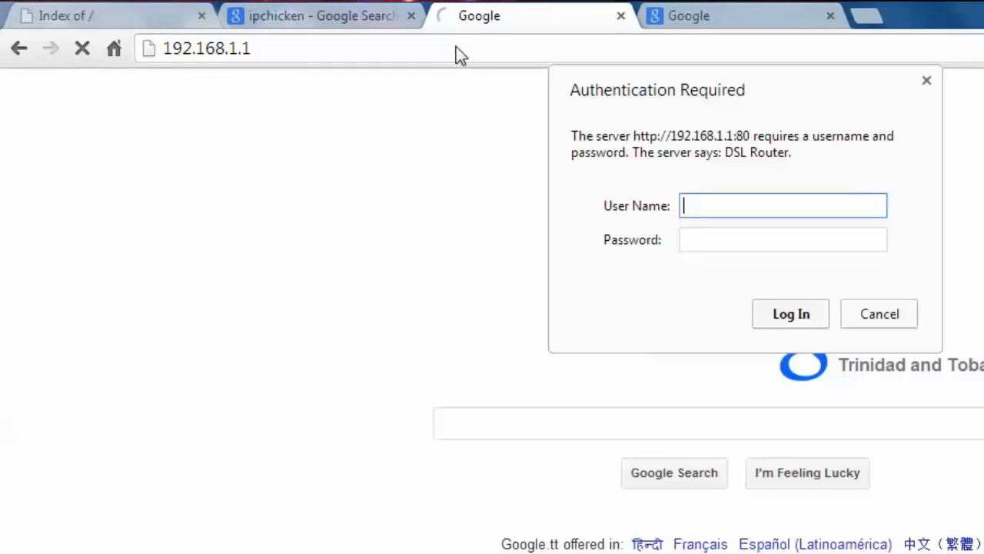
Log in to the router with its admin user name and password.
{"action": "type", "text": "admin"}
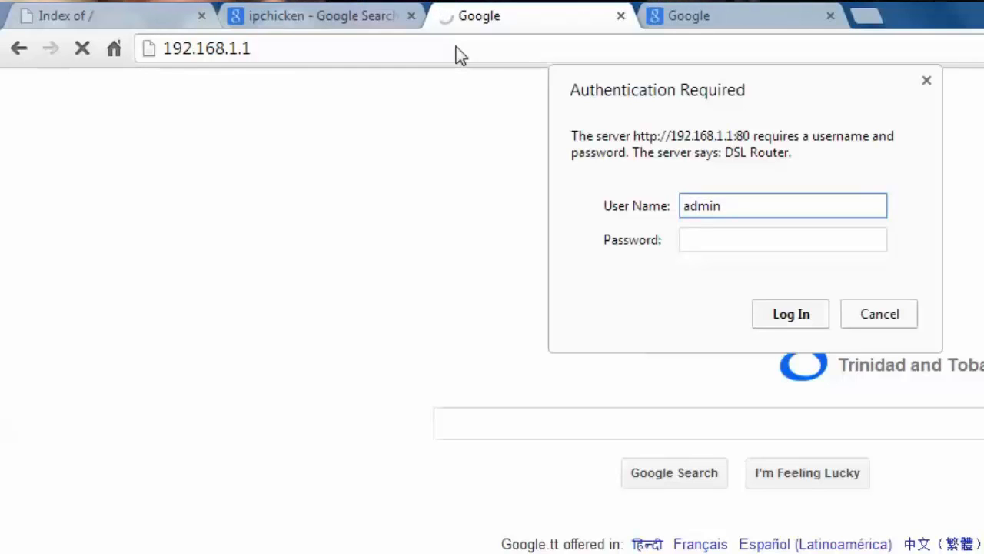
{"action": "key", "text": "Tab"}
{"action": "type", "text": "admin"}
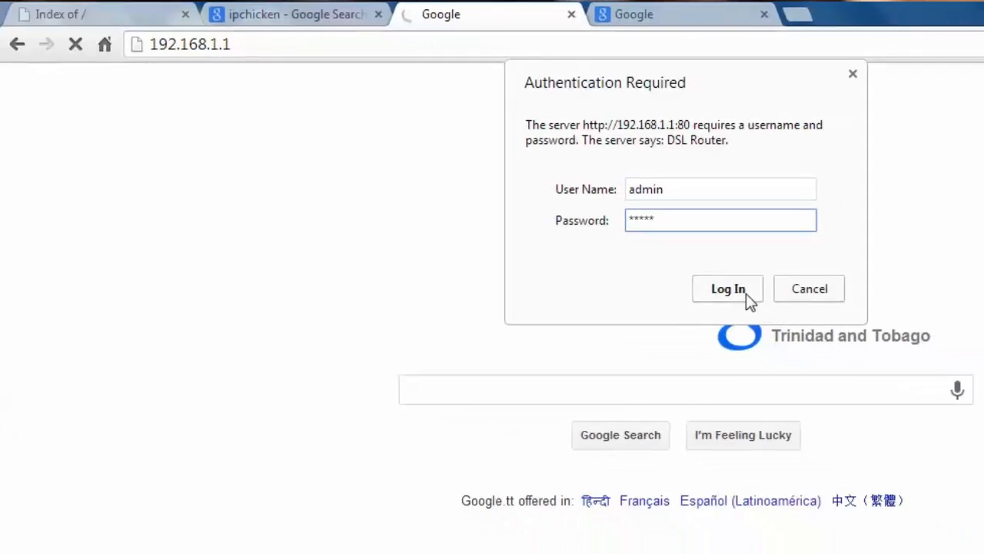
{"action": "left_click", "coordinate": [744, 291]}
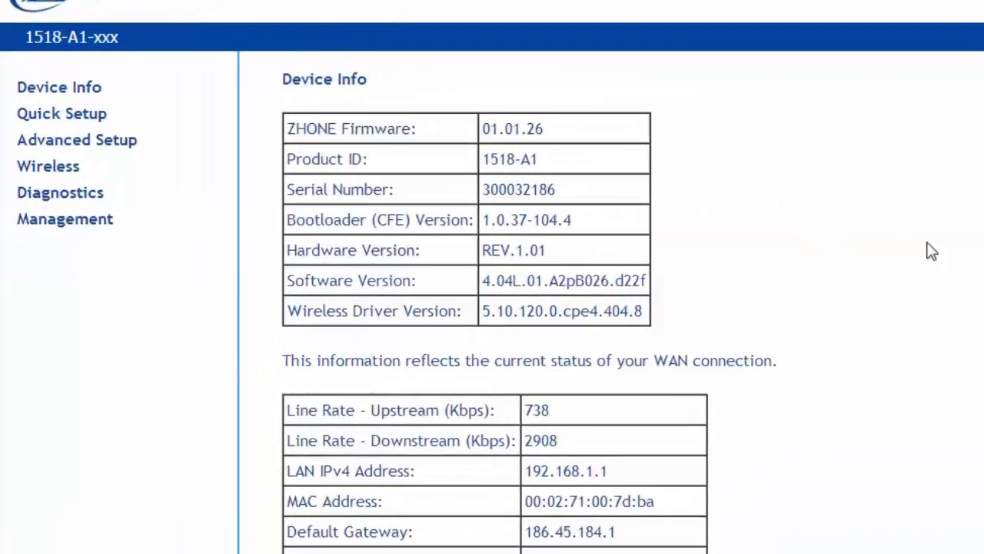
Open the router's NAT Virtual Servers setup and start adding a new virtual server entry.
{"action": "left_click", "coordinate": [54, 129]}
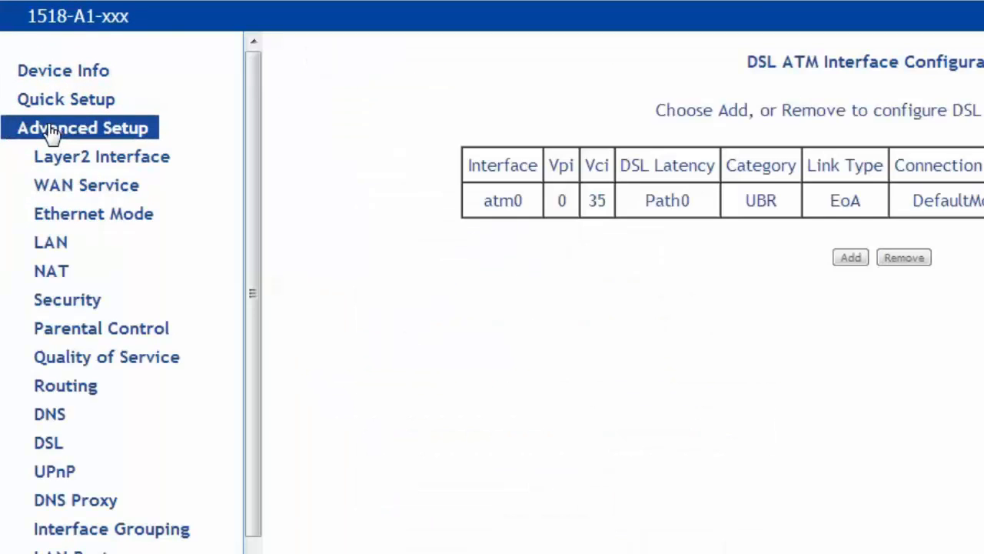
{"action": "left_click", "coordinate": [64, 275]}
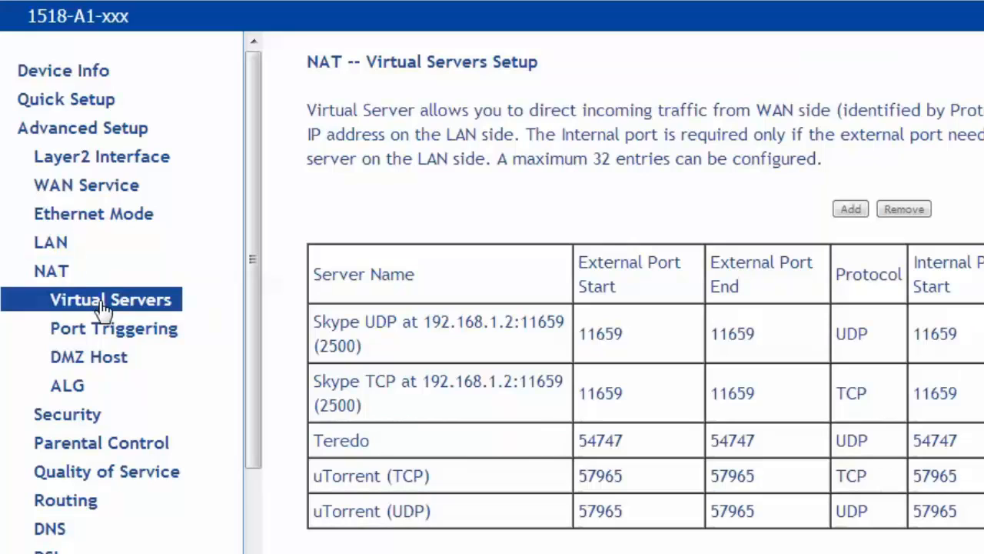
{"action": "left_click", "coordinate": [103, 306]}
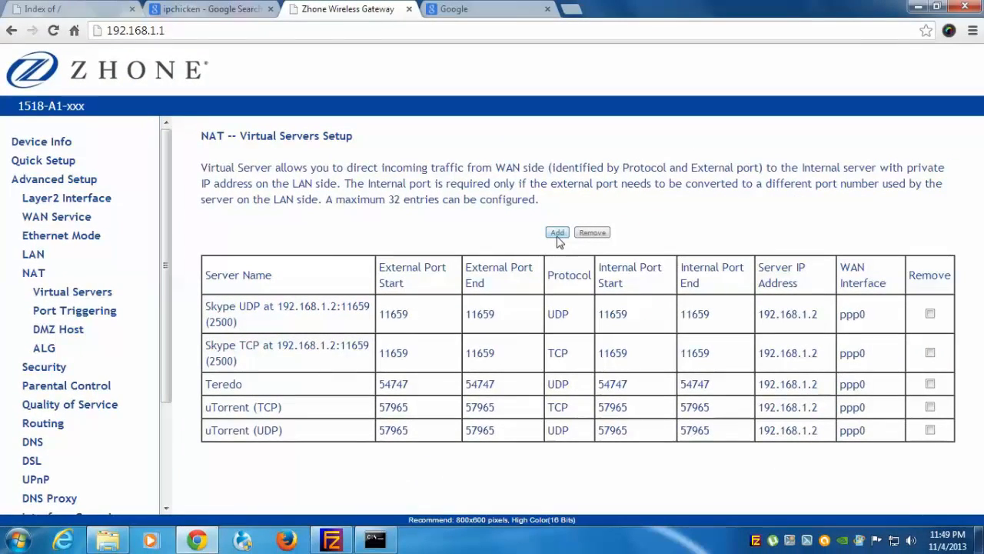
{"action": "left_click", "coordinate": [558, 234]}
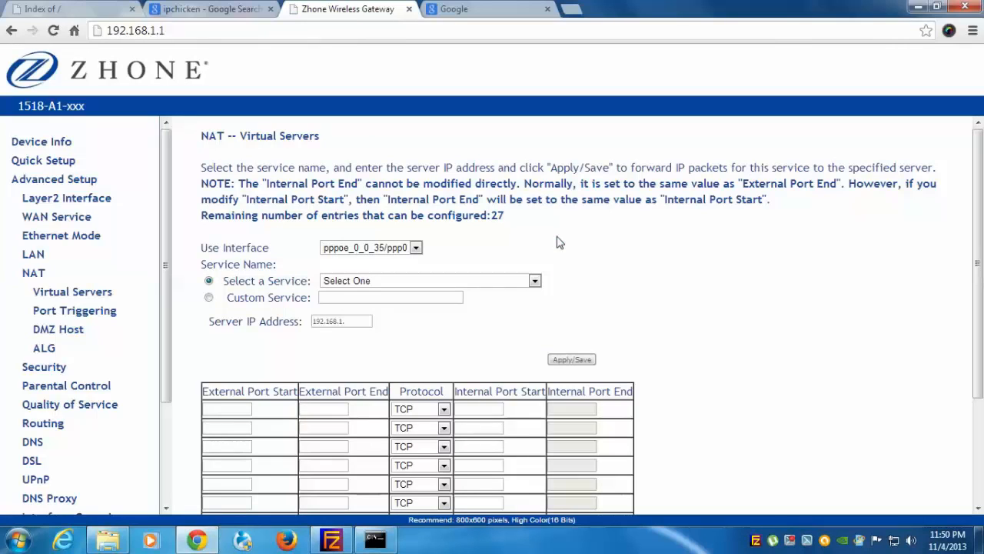
Choose a custom service and set the server IP address to 192.168.1.2.
{"action": "left_click", "coordinate": [210, 299]}
{"action": "left_click", "coordinate": [210, 299]}
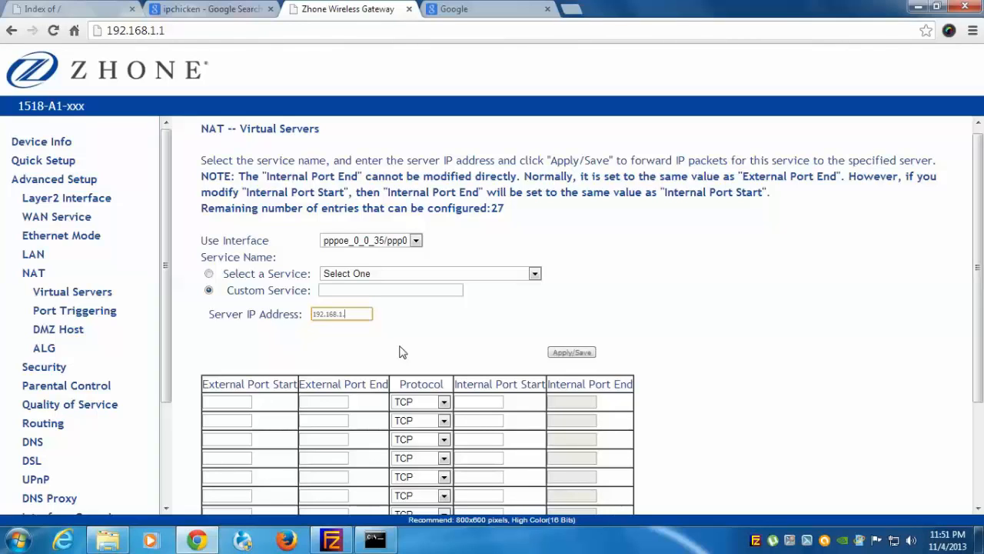
{"action": "type", "text": "2"}
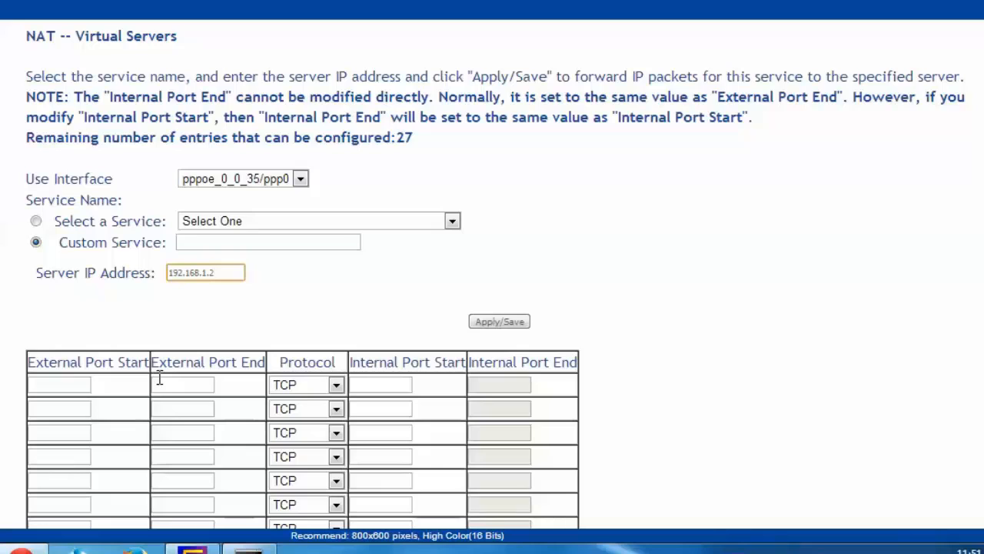
Enter 21 as the external port start, external port end and internal port start in the first row.
{"action": "left_click", "coordinate": [71, 385]}
{"action": "type", "text": "2"}
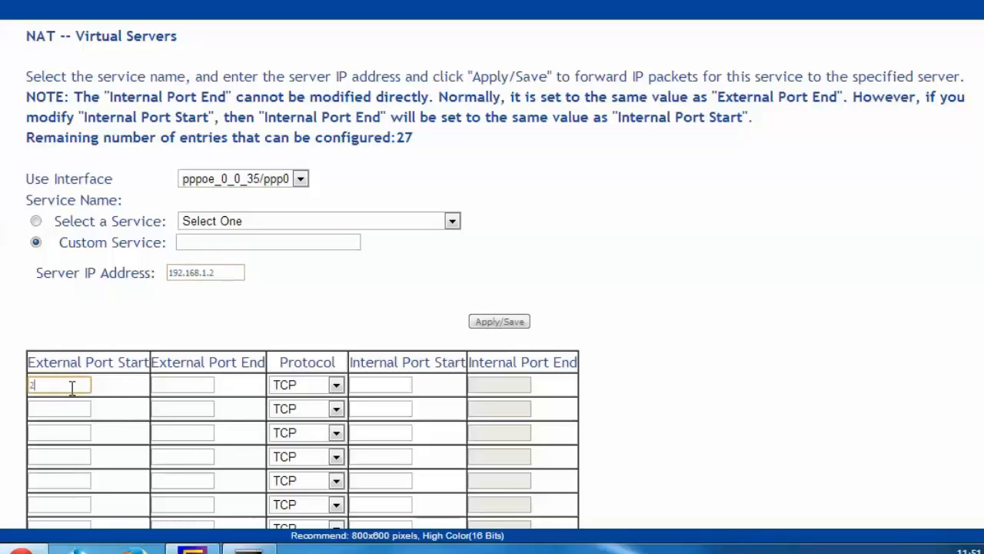
{"action": "type", "text": "1"}
{"action": "key", "text": "Tab"}
{"action": "type", "text": "21"}
{"action": "key", "text": "Tab"}
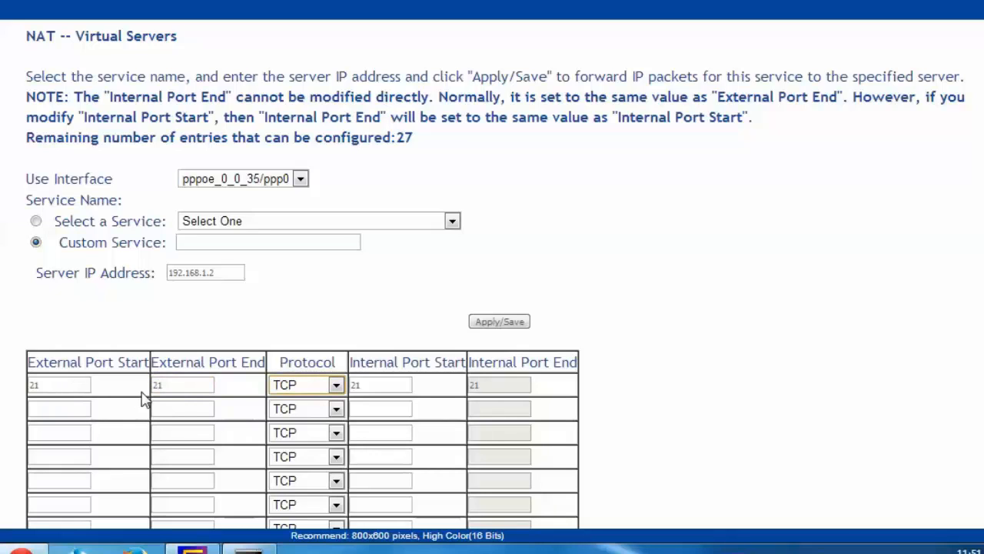
Set the rule's protocol to TCP/UDP and apply and save the virtual server.
{"action": "left_click", "coordinate": [335, 385]}
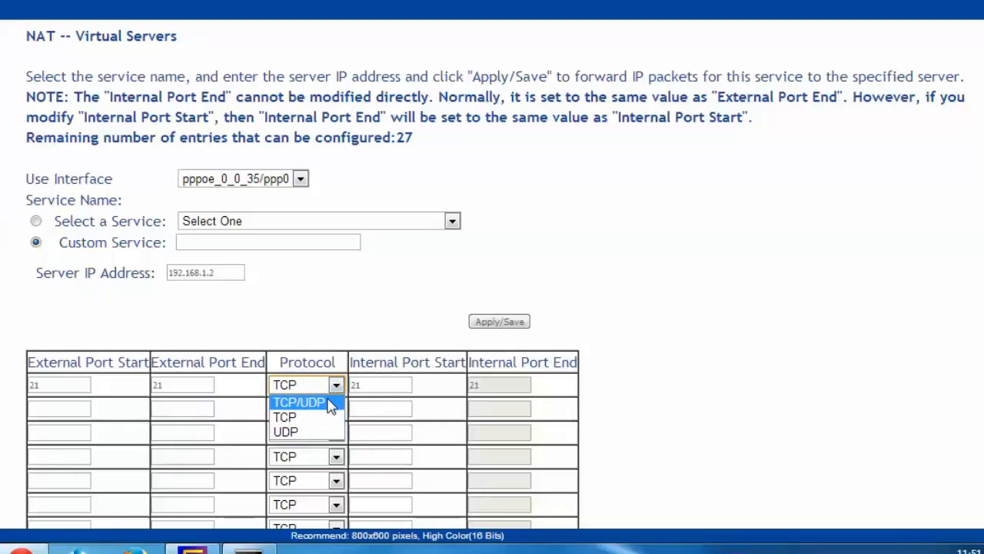
{"action": "left_click", "coordinate": [329, 407]}
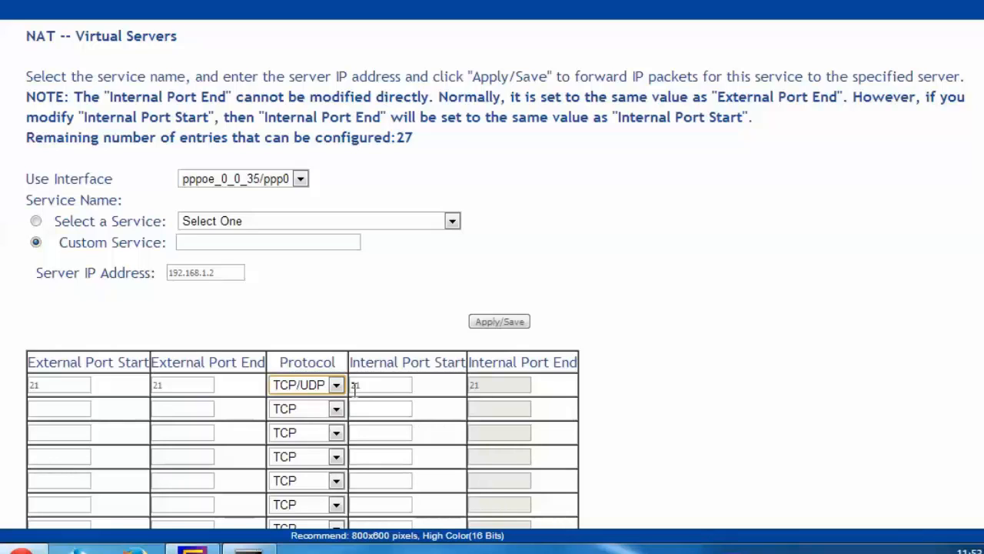
{"action": "left_click", "coordinate": [498, 323]}
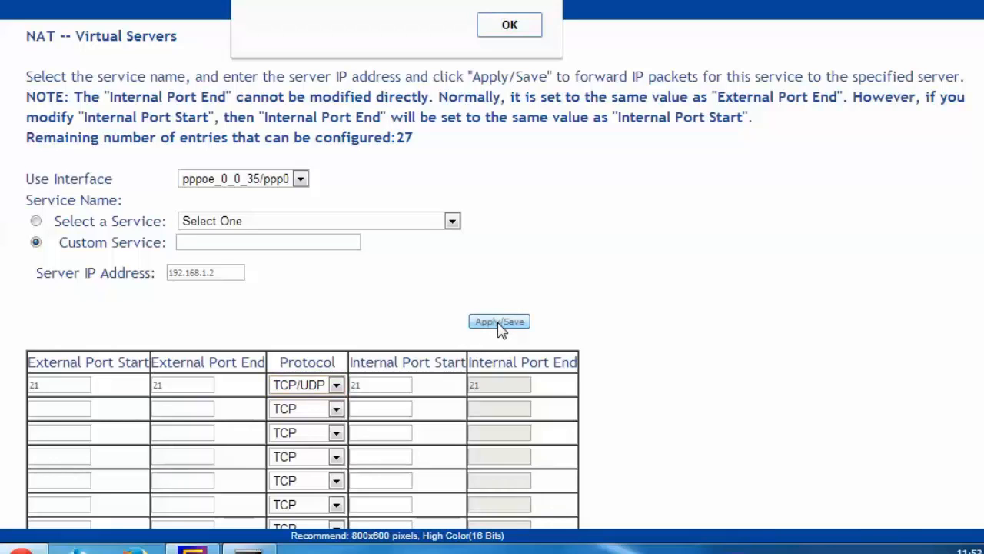
{"action": "left_click", "coordinate": [511, 23]}
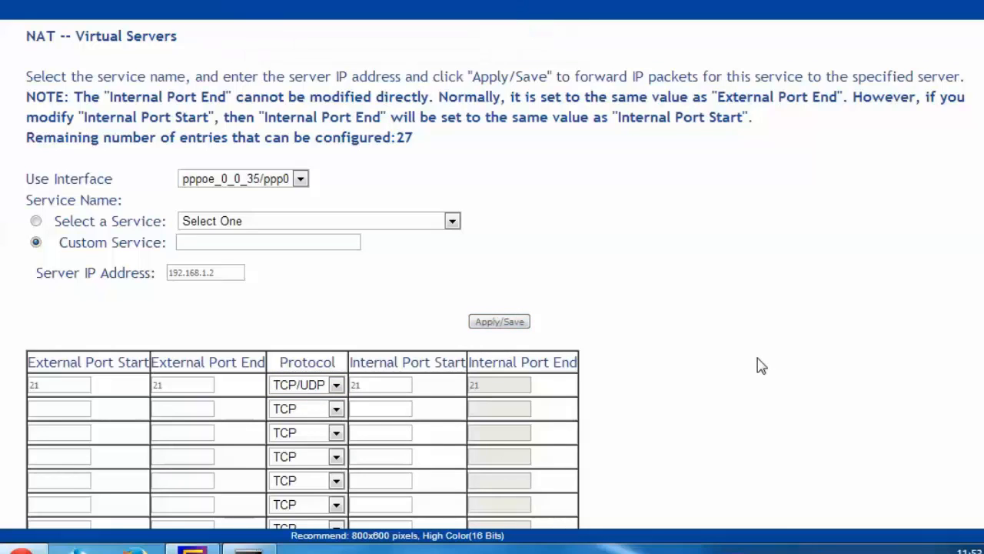